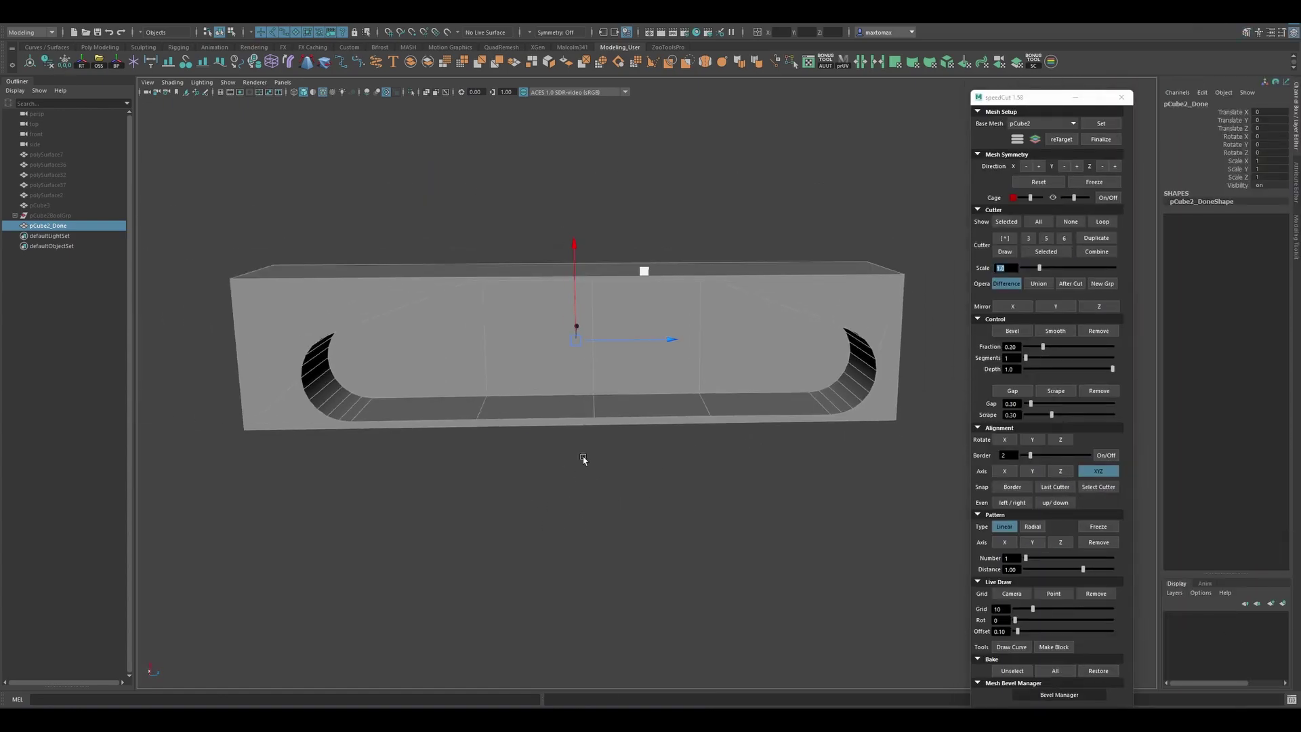
# Deselect the block now carrying the capsule slot, ready to add the next cutter.
pyautogui.click(616, 468)
# Notch the top of pCube2_Done with a box cutter, then bake the cutters into the mesh.
pyautogui.click(56, 227)
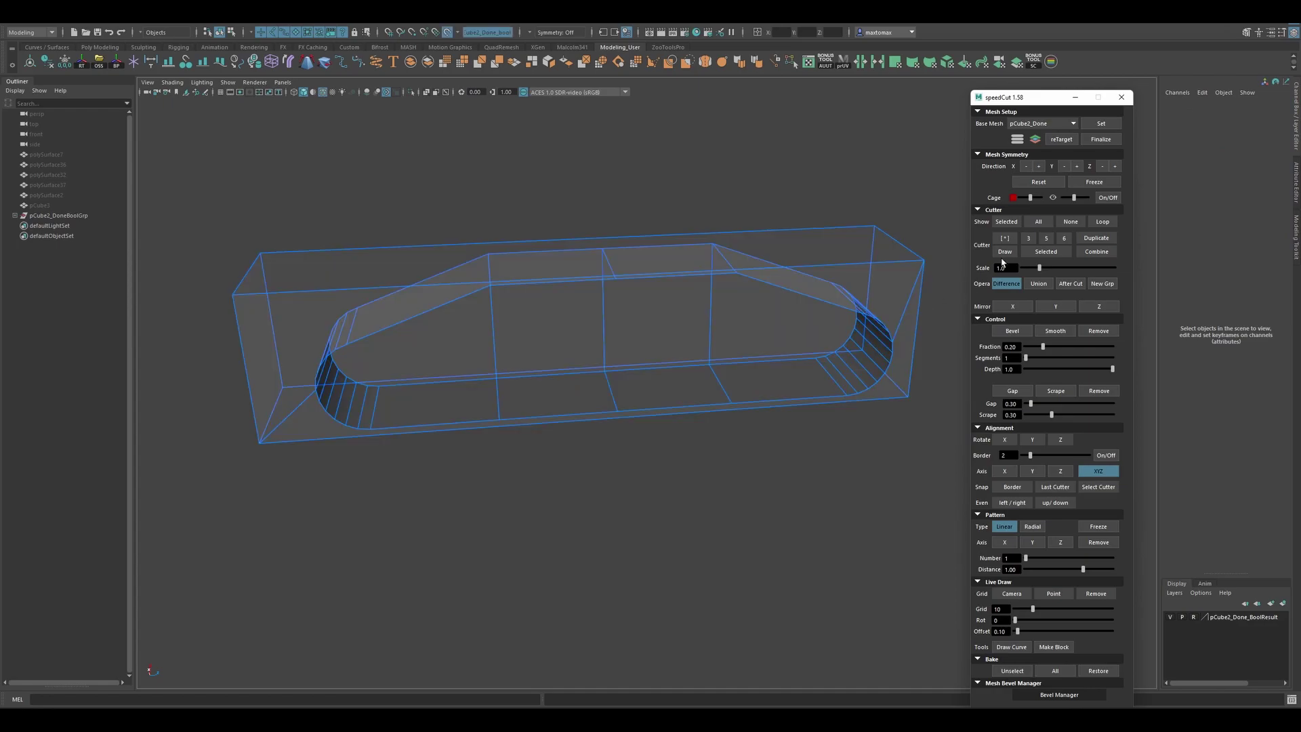
pyautogui.moveTo(632, 410)
pyautogui.keyDown('alt'); pyautogui.mouseDown()
pyautogui.moveTo(750, 263)
pyautogui.moveTo(473, 323)
pyautogui.moveTo(662, 276)
pyautogui.moveTo(664, 422)
pyautogui.moveTo(492, 213)
pyautogui.mouseUp(); pyautogui.keyUp('alt')
pyautogui.moveTo(606, 308)
pyautogui.keyDown('alt'); pyautogui.mouseDown()
pyautogui.moveTo(723, 406)
pyautogui.moveTo(622, 402)
pyautogui.mouseUp(); pyautogui.keyUp('alt')
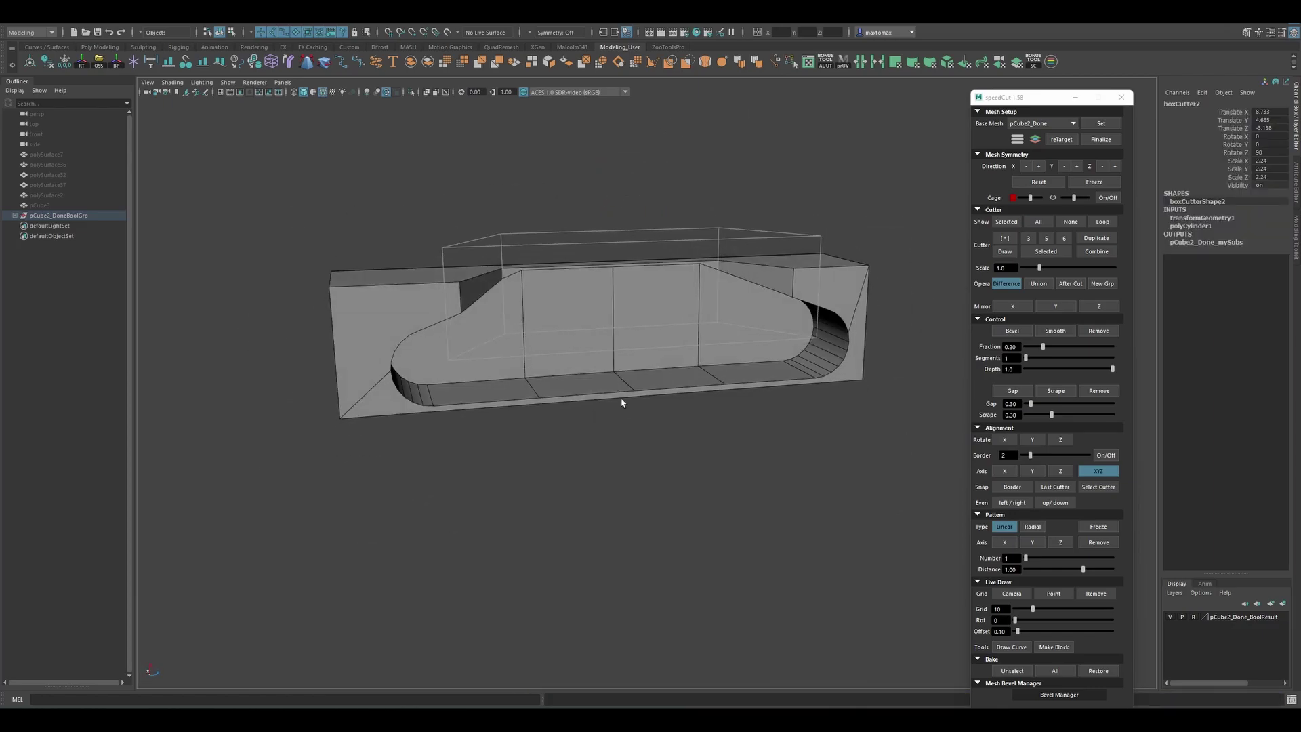
pyautogui.keyDown('alt'); pyautogui.moveTo(617, 450); pyautogui.dragTo(617, 264); pyautogui.keyUp('alt')
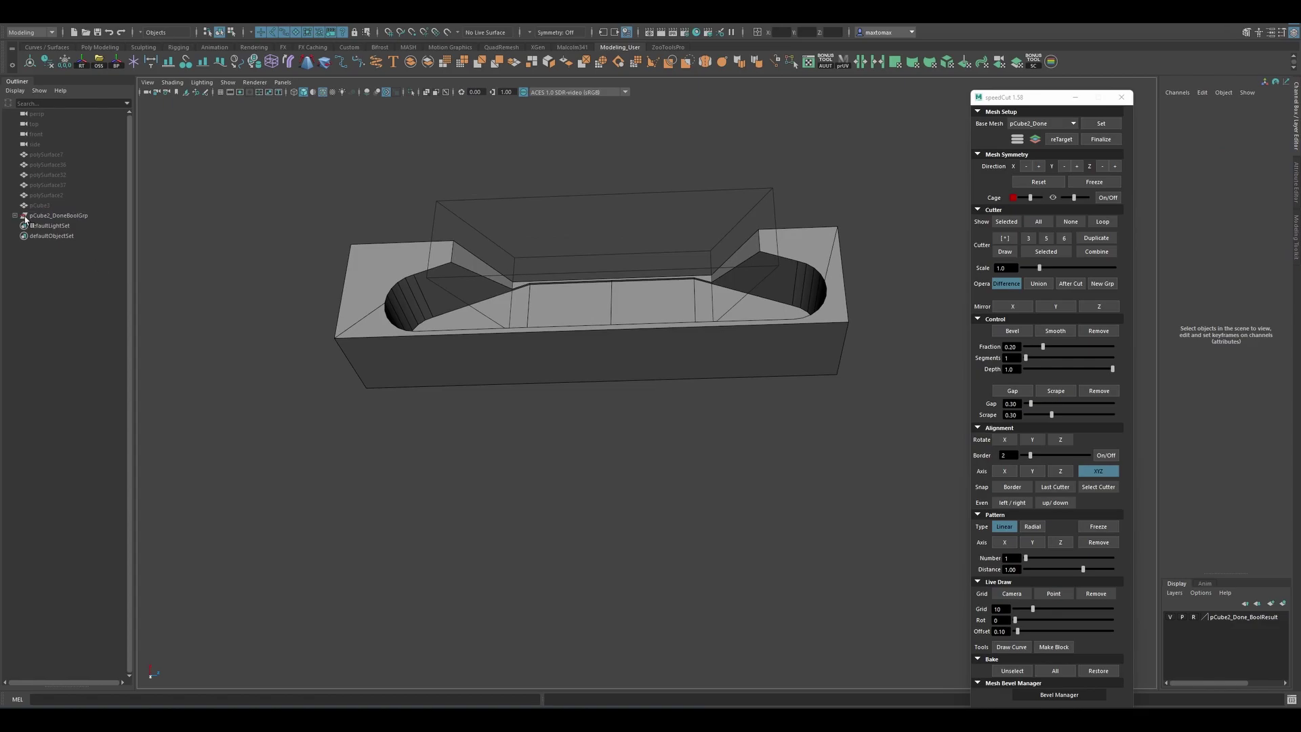
pyautogui.moveTo(616, 264); pyautogui.dragTo(613, 326, button='right')
pyautogui.moveTo(613, 325)
pyautogui.keyDown('alt'); pyautogui.mouseDown()
pyautogui.moveTo(485, 353)
pyautogui.moveTo(592, 312)
pyautogui.mouseUp(); pyautogui.keyUp('alt')
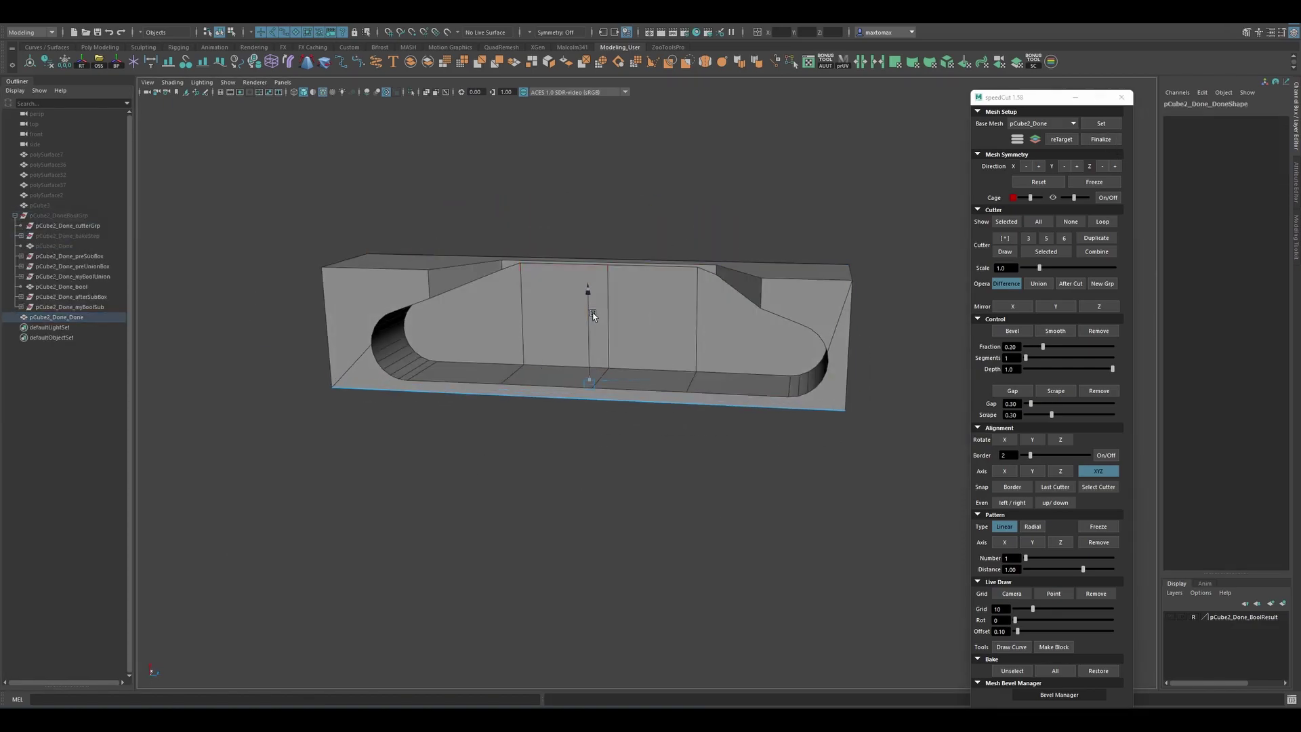
pyautogui.click(711, 511)
# Make the baked mesh the base, restore boxCutter2 in Union mode, and place a plane cutter.
pyautogui.click(1101, 123)
pyautogui.moveTo(474, 468)
pyautogui.keyDown('alt'); pyautogui.mouseDown()
pyautogui.moveTo(608, 461)
pyautogui.moveTo(597, 339)
pyautogui.mouseUp(); pyautogui.keyUp('alt')
pyautogui.click(1038, 283)
pyautogui.scroll(5, 610, 338)
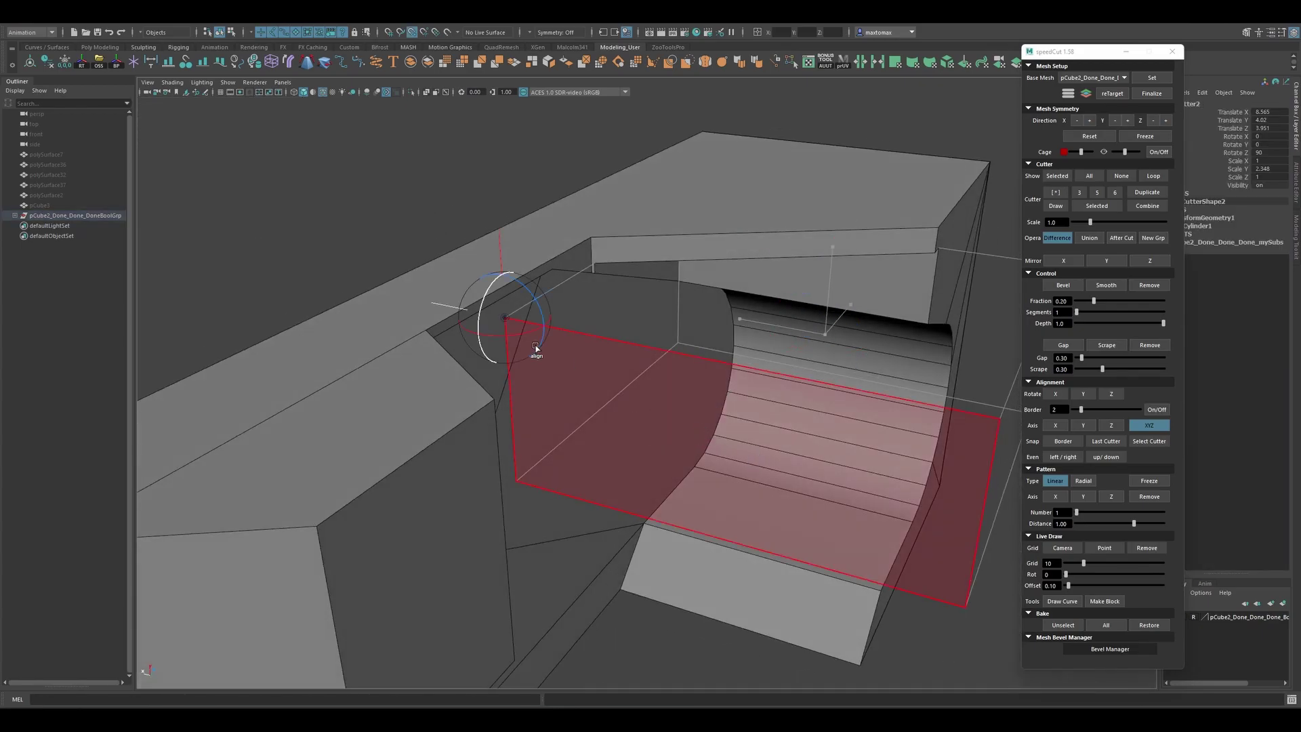
pyautogui.moveTo(581, 311)
pyautogui.keyDown('alt'); pyautogui.mouseDown()
pyautogui.moveTo(723, 450)
pyautogui.moveTo(732, 441)
pyautogui.moveTo(703, 401)
pyautogui.moveTo(700, 415)
pyautogui.moveTo(781, 378)
pyautogui.moveTo(852, 311)
pyautogui.moveTo(676, 349)
pyautogui.moveTo(815, 350)
pyautogui.mouseUp(); pyautogui.keyUp('alt')
pyautogui.moveTo(760, 169)
pyautogui.keyDown('alt'); pyautogui.mouseDown()
pyautogui.moveTo(685, 468)
pyautogui.moveTo(589, 572)
pyautogui.moveTo(720, 526)
pyautogui.moveTo(831, 464)
pyautogui.mouseUp(); pyautogui.keyUp('alt')
pyautogui.press('a')
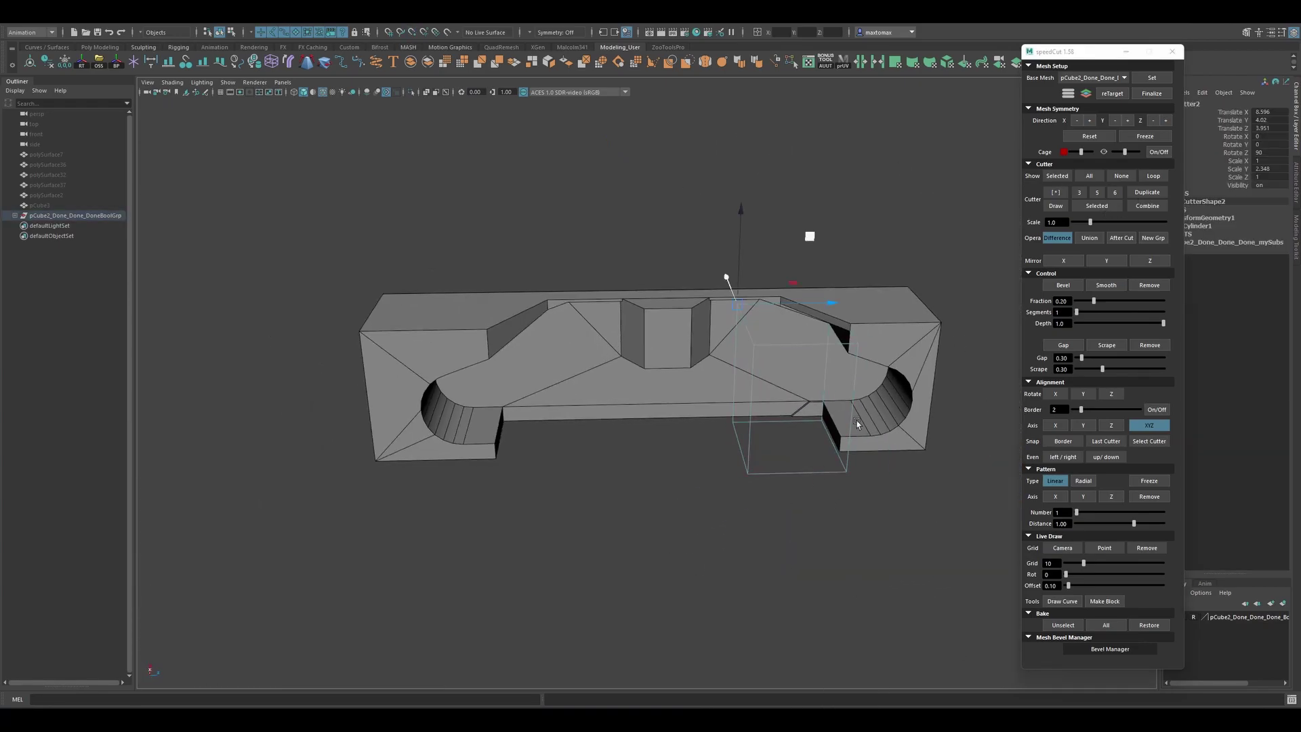
pyautogui.moveTo(598, 321)
pyautogui.keyDown('alt'); pyautogui.mouseDown()
pyautogui.moveTo(678, 406)
pyautogui.moveTo(619, 377)
pyautogui.moveTo(845, 441)
pyautogui.moveTo(730, 480)
pyautogui.moveTo(665, 425)
pyautogui.moveTo(613, 557)
pyautogui.moveTo(542, 546)
pyautogui.moveTo(538, 436)
pyautogui.moveTo(755, 444)
pyautogui.moveTo(565, 498)
pyautogui.moveTo(363, 445)
pyautogui.moveTo(780, 437)
pyautogui.mouseUp(); pyautogui.keyUp('alt')
# Widen the flat piece's bottom vertices so it becomes a rectangular grip.
pyautogui.keyDown('alt'); pyautogui.moveTo(1017, 415); pyautogui.dragTo(489, 504); pyautogui.keyUp('alt')
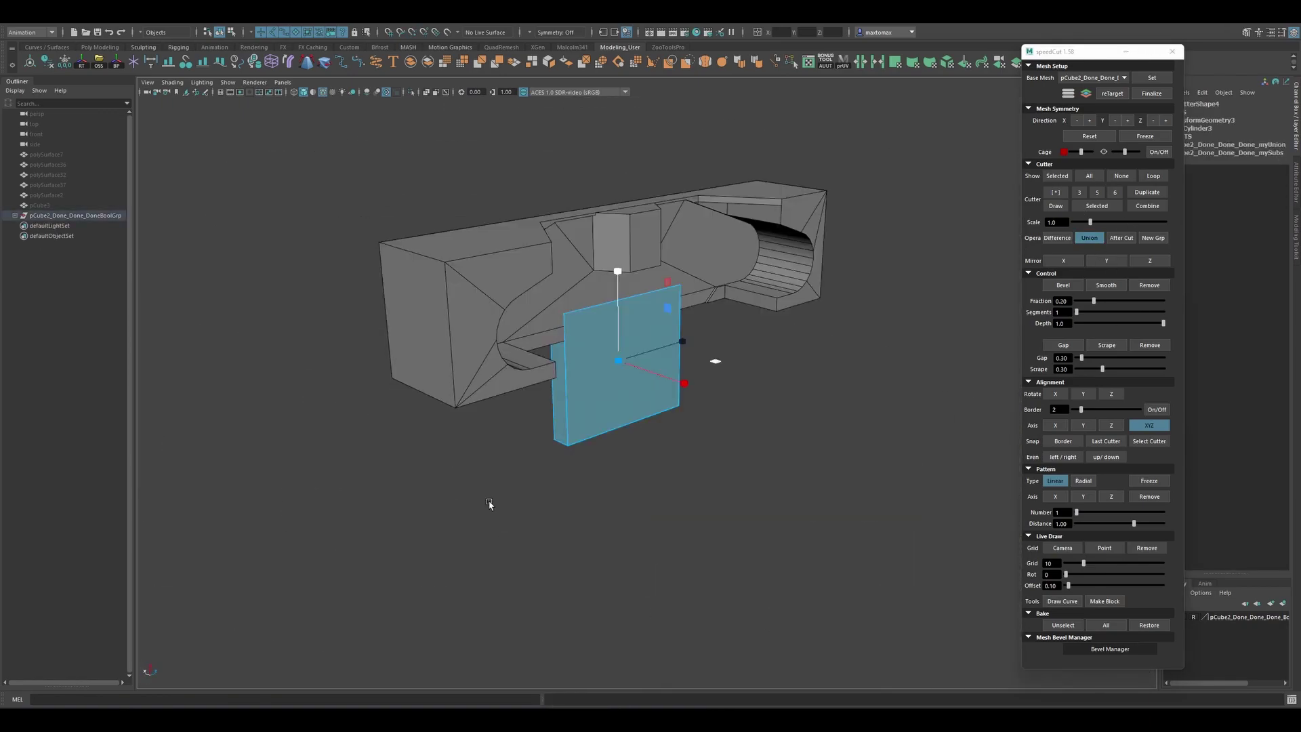
pyautogui.keyDown('alt'); pyautogui.moveTo(133, 481); pyautogui.dragTo(776, 377); pyautogui.keyUp('alt')
pyautogui.press('F10')
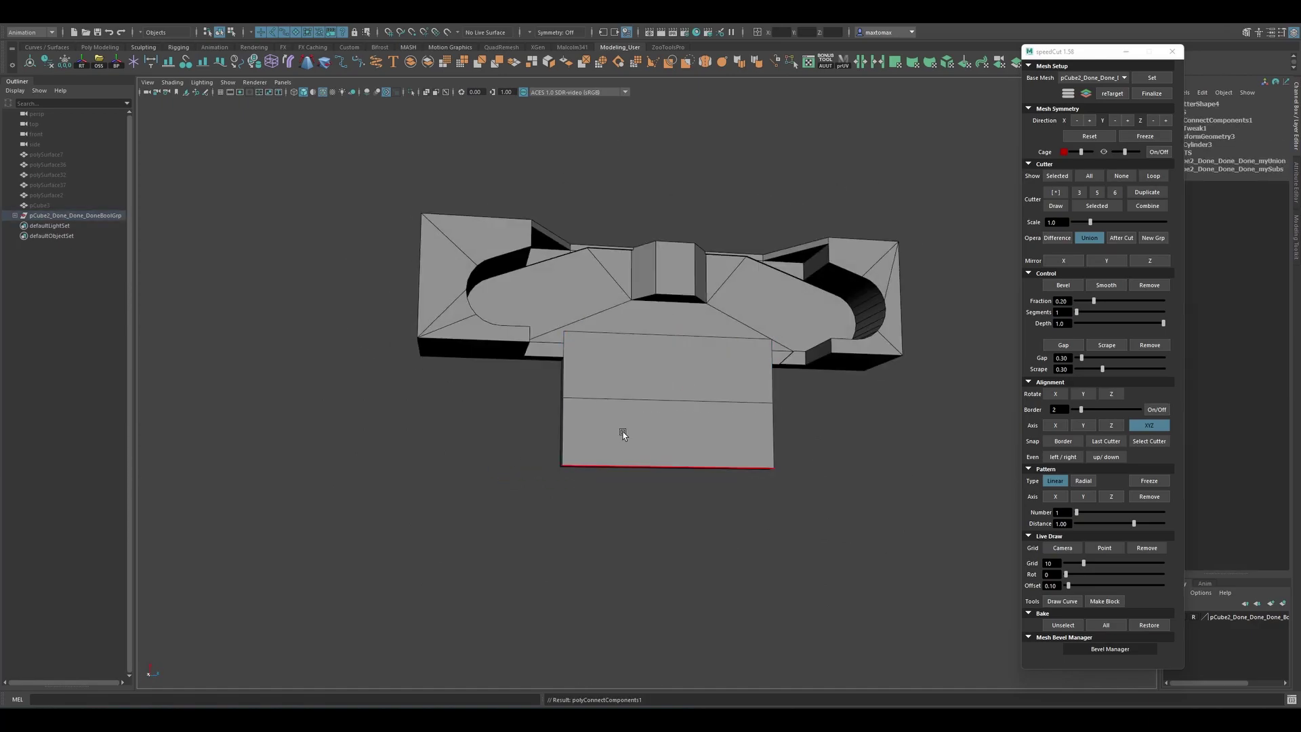
pyautogui.scroll(4, 618, 430)
pyautogui.keyDown('shift'); pyautogui.moveTo(842, 377); pyautogui.dragTo(710, 468, button='right'); pyautogui.keyUp('shift')
pyautogui.moveTo(710, 468); pyautogui.dragTo(822, 397)
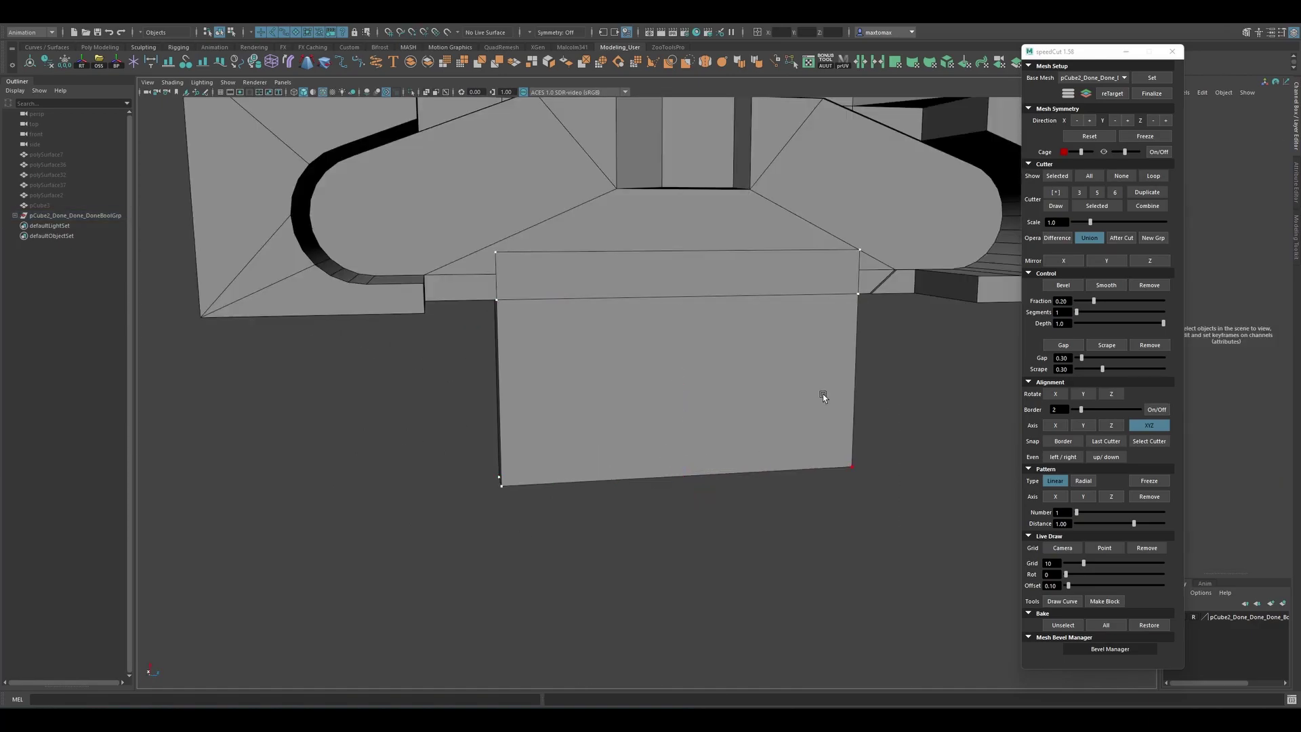
pyautogui.scroll(-3, 475, 386)
pyautogui.press('F8')
# Rotate the grip group in top view and bake everything into one mesh.
pyautogui.moveTo(746, 410)
pyautogui.keyDown('alt'); pyautogui.mouseDown()
pyautogui.moveTo(776, 468)
pyautogui.moveTo(653, 535)
pyautogui.moveTo(581, 483)
pyautogui.mouseUp(); pyautogui.keyUp('alt')
pyautogui.moveTo(610, 421); pyautogui.dragTo(522, 503, button='right')
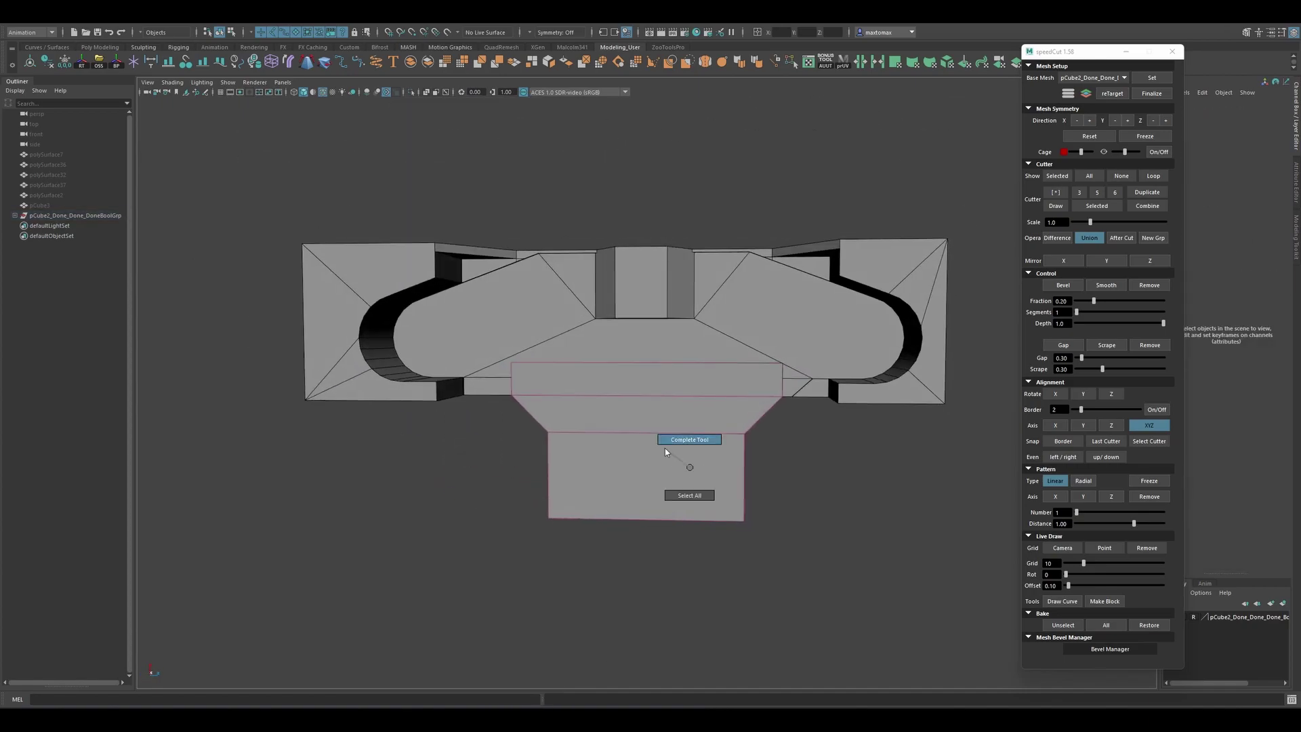
pyautogui.press('e')
pyautogui.click(760, 553)
pyautogui.keyDown('alt'); pyautogui.moveTo(749, 387); pyautogui.dragTo(538, 509); pyautogui.keyUp('alt')
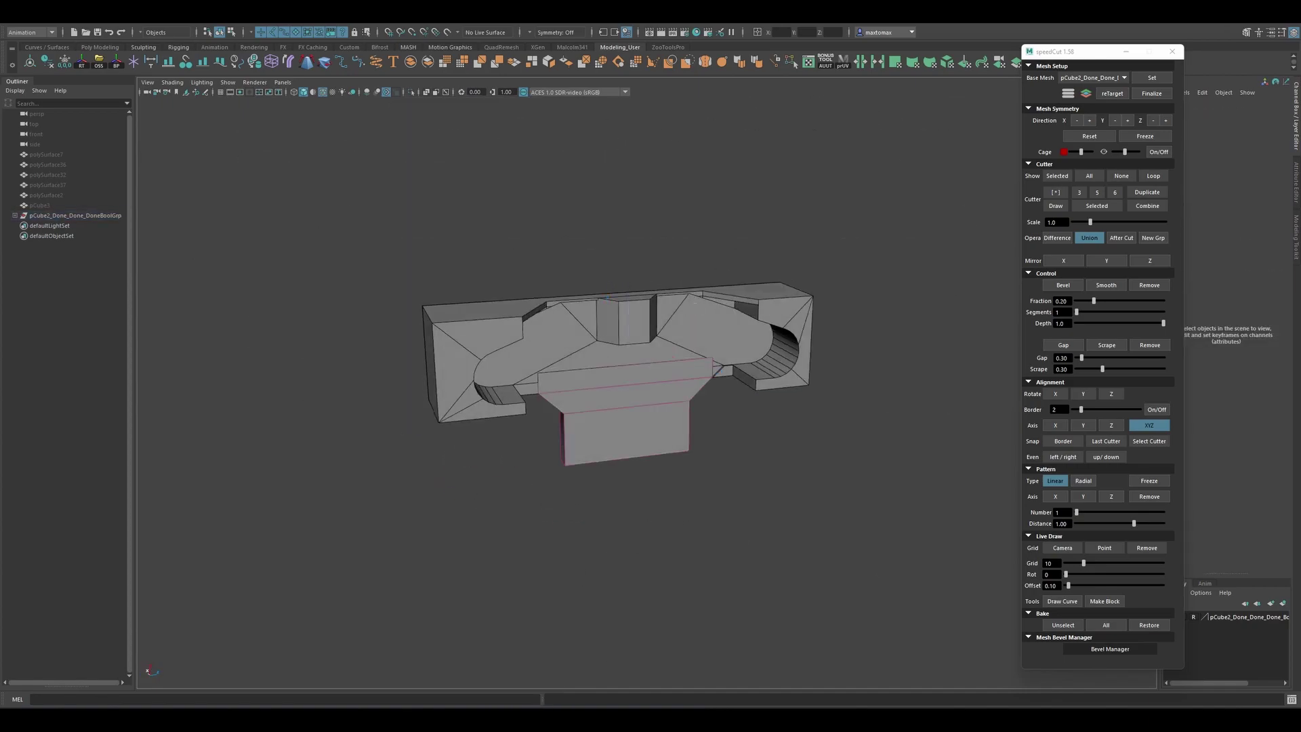
pyautogui.click(1156, 117)
pyautogui.keyDown('alt'); pyautogui.moveTo(474, 406); pyautogui.dragTo(435, 268); pyautogui.keyUp('alt')
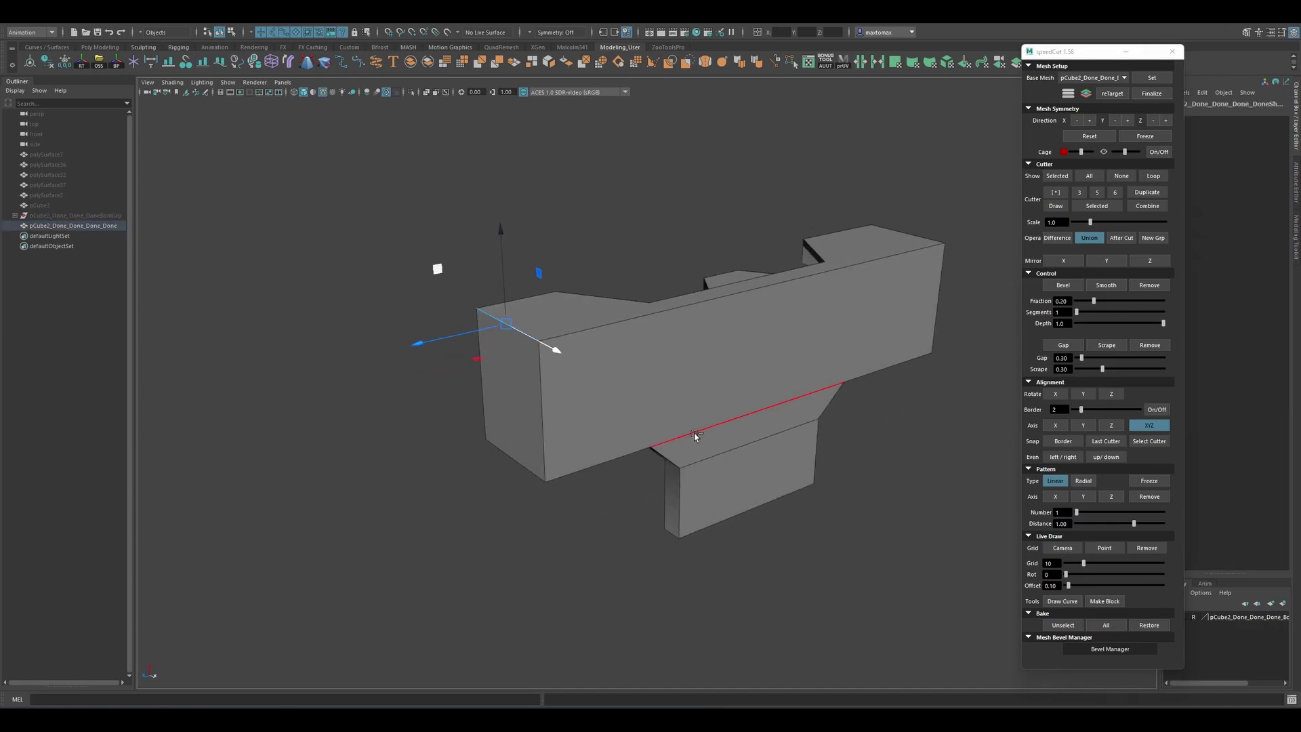
# Bevel the block's front edges with a 0.5 fraction.
pyautogui.scroll(3, 395, 192)
pyautogui.keyDown('alt'); pyautogui.moveTo(395, 192); pyautogui.dragTo(481, 333); pyautogui.keyUp('alt')
pyautogui.hotkey('ctrl', 'b')
pyautogui.moveTo(974, 278); pyautogui.dragTo(613, 552, button='middle')
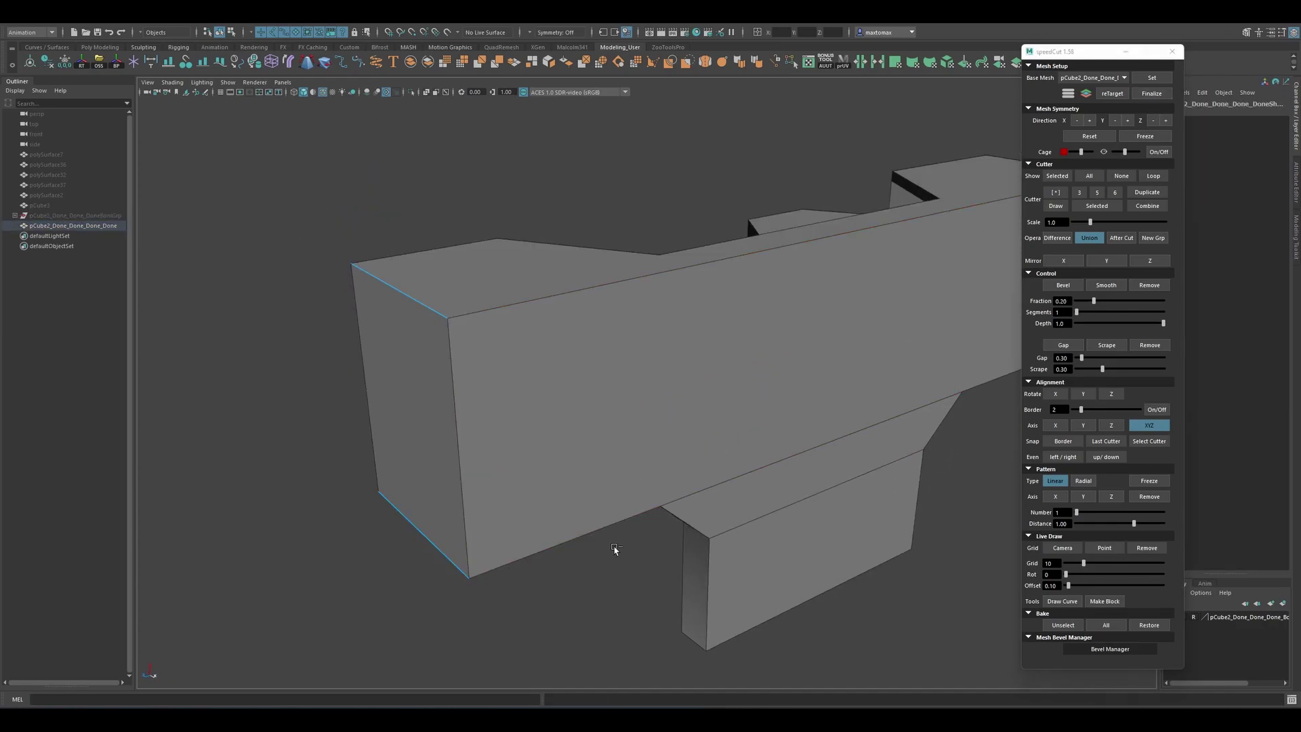
pyautogui.keyDown('alt'); pyautogui.moveTo(613, 552); pyautogui.dragTo(714, 517); pyautogui.keyUp('alt')
pyautogui.hotkey('ctrl', 'z')
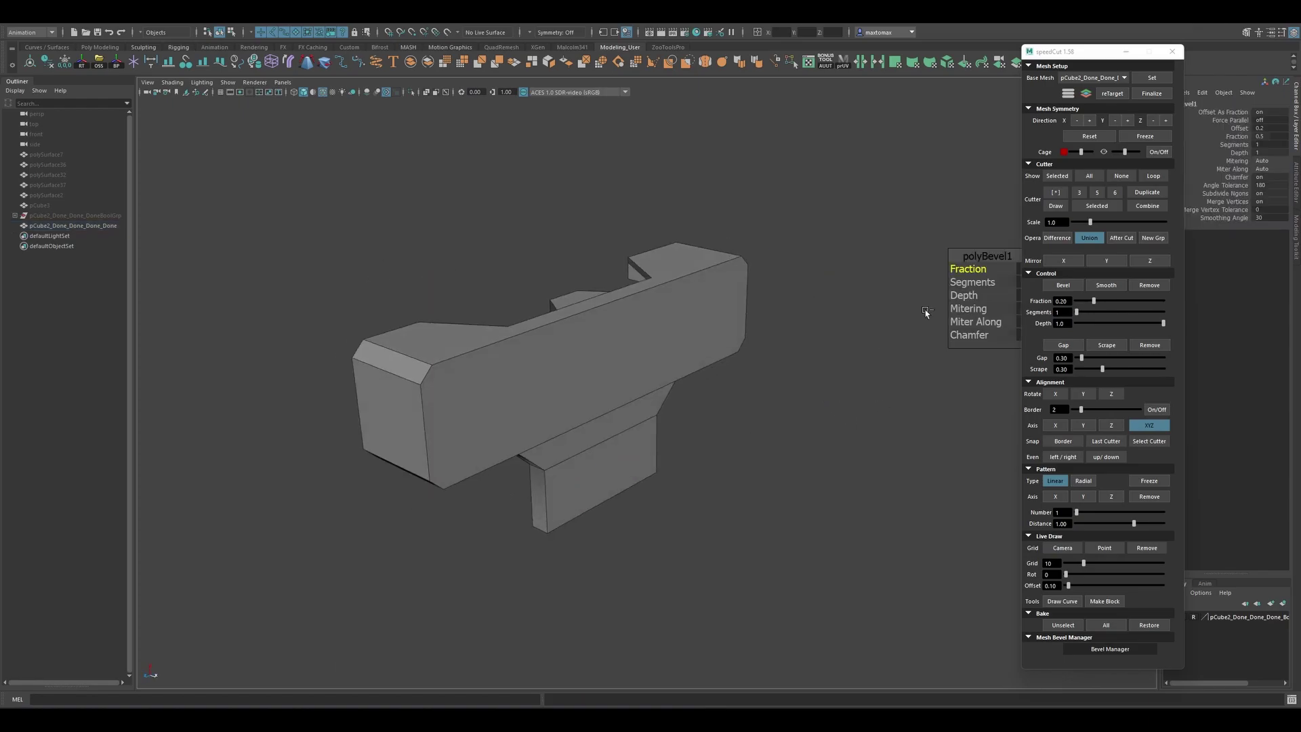
# Extrude the front face into a muzzle and bevel its top and lower edges at 0.11.
pyautogui.keyDown('alt'); pyautogui.moveTo(553, 450); pyautogui.dragTo(450, 392); pyautogui.keyUp('alt')
pyautogui.press('F11')
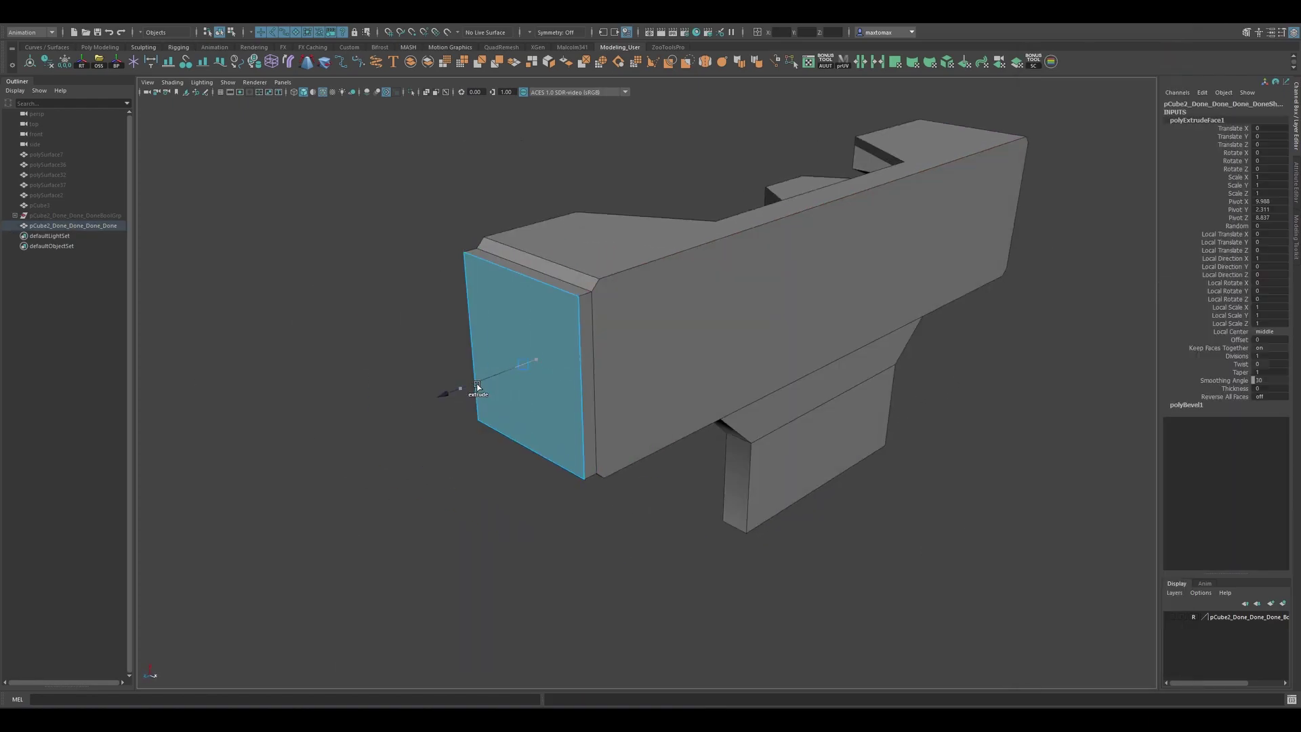
pyautogui.hotkey('ctrl', 'b')
pyautogui.moveTo(962, 280); pyautogui.dragTo(976, 280, button='middle')
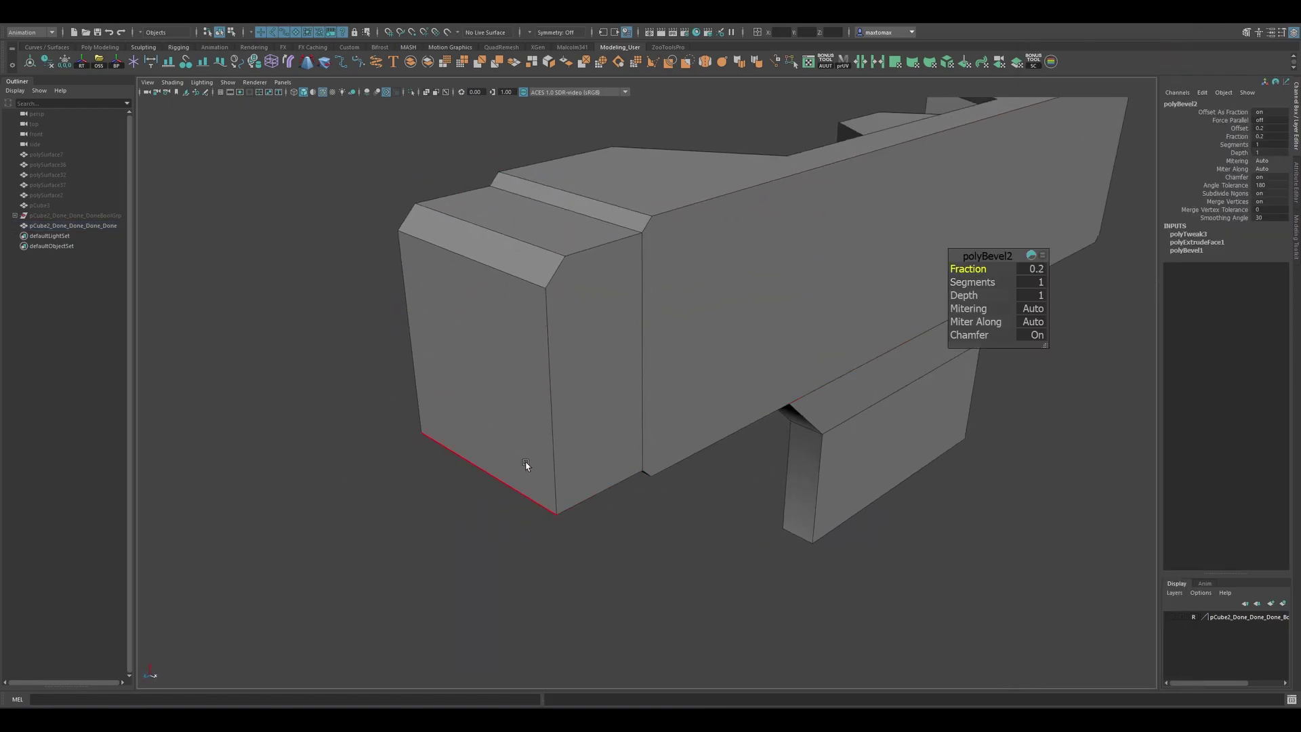
pyautogui.click(525, 465)
pyautogui.keyDown('alt'); pyautogui.moveTo(526, 465); pyautogui.dragTo(745, 339); pyautogui.keyUp('alt')
pyautogui.hotkey('ctrl', 'b')
pyautogui.moveTo(989, 279); pyautogui.dragTo(972, 279, button='middle')
pyautogui.keyDown('alt'); pyautogui.moveTo(974, 281); pyautogui.dragTo(614, 451); pyautogui.keyUp('alt')
# Select the whole body and bring back the speedCut boolean tools.
pyautogui.click(72, 215)
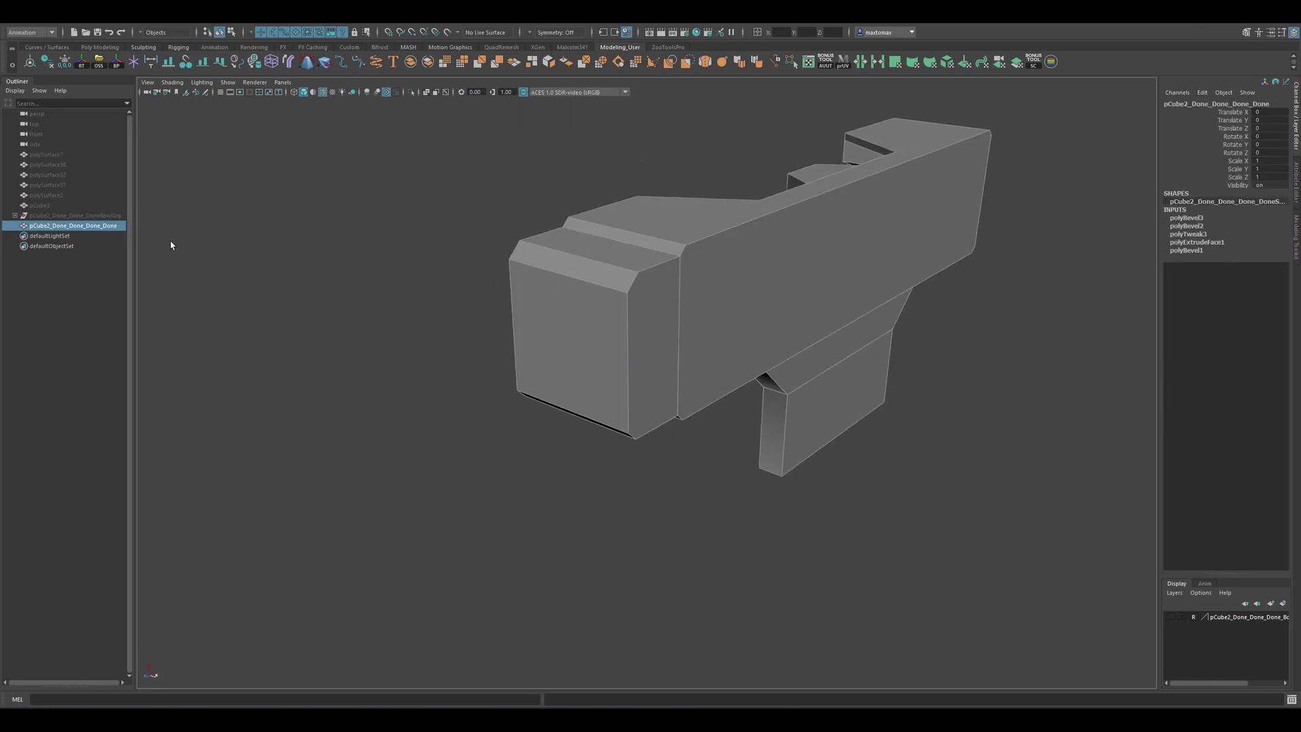
pyautogui.rightClick(1235, 616)
pyautogui.click(1037, 69)
pyautogui.keyDown('alt'); pyautogui.moveTo(735, 261); pyautogui.dragTo(610, 305); pyautogui.keyUp('alt')
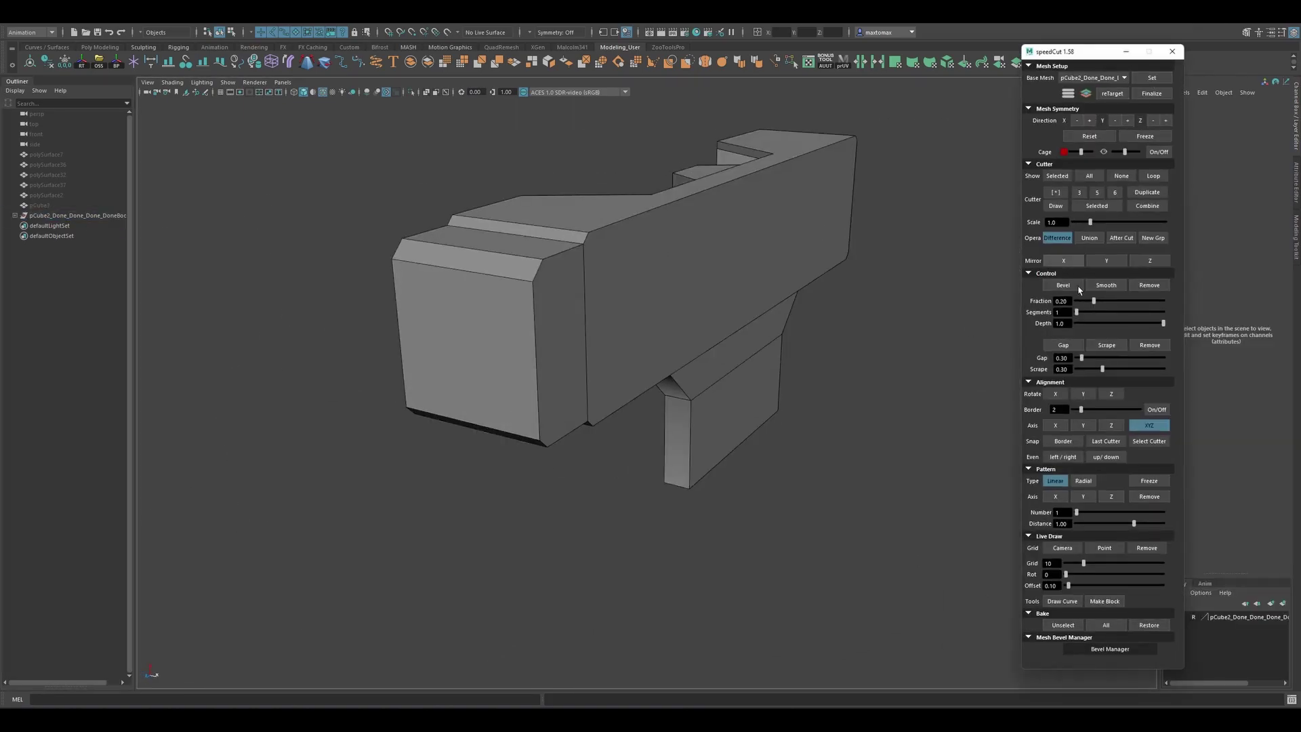
# Add a box cutter in the muzzle's front face and raise it slightly.
pyautogui.click(1056, 192)
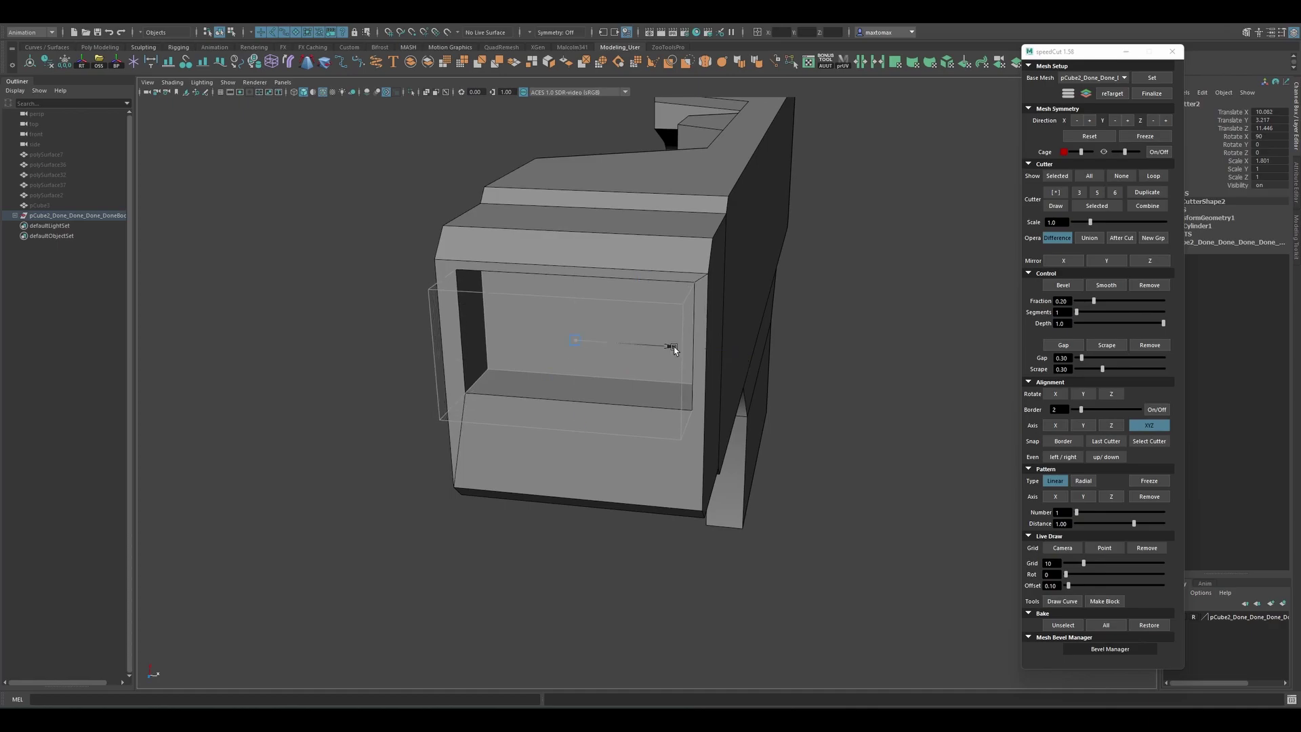
pyautogui.moveTo(583, 323); pyautogui.dragTo(583, 318)
pyautogui.moveTo(582, 317)
pyautogui.keyDown('alt'); pyautogui.mouseDown()
pyautogui.moveTo(522, 386)
pyautogui.moveTo(644, 352)
pyautogui.mouseUp(); pyautogui.keyUp('alt')
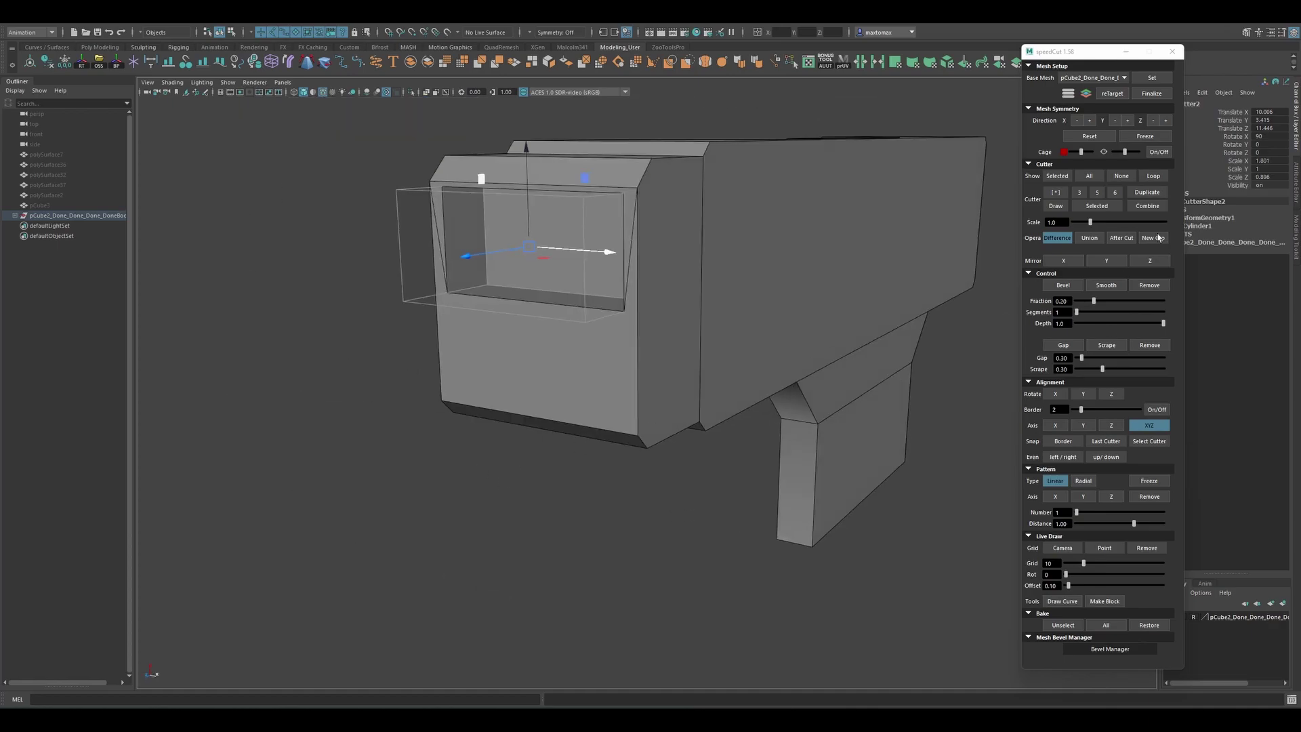
pyautogui.moveTo(583, 417)
pyautogui.keyDown('alt'); pyautogui.mouseDown()
pyautogui.moveTo(531, 441)
pyautogui.moveTo(605, 470)
pyautogui.moveTo(689, 471)
pyautogui.mouseUp(); pyautogui.keyUp('alt')
pyautogui.click(606, 469)
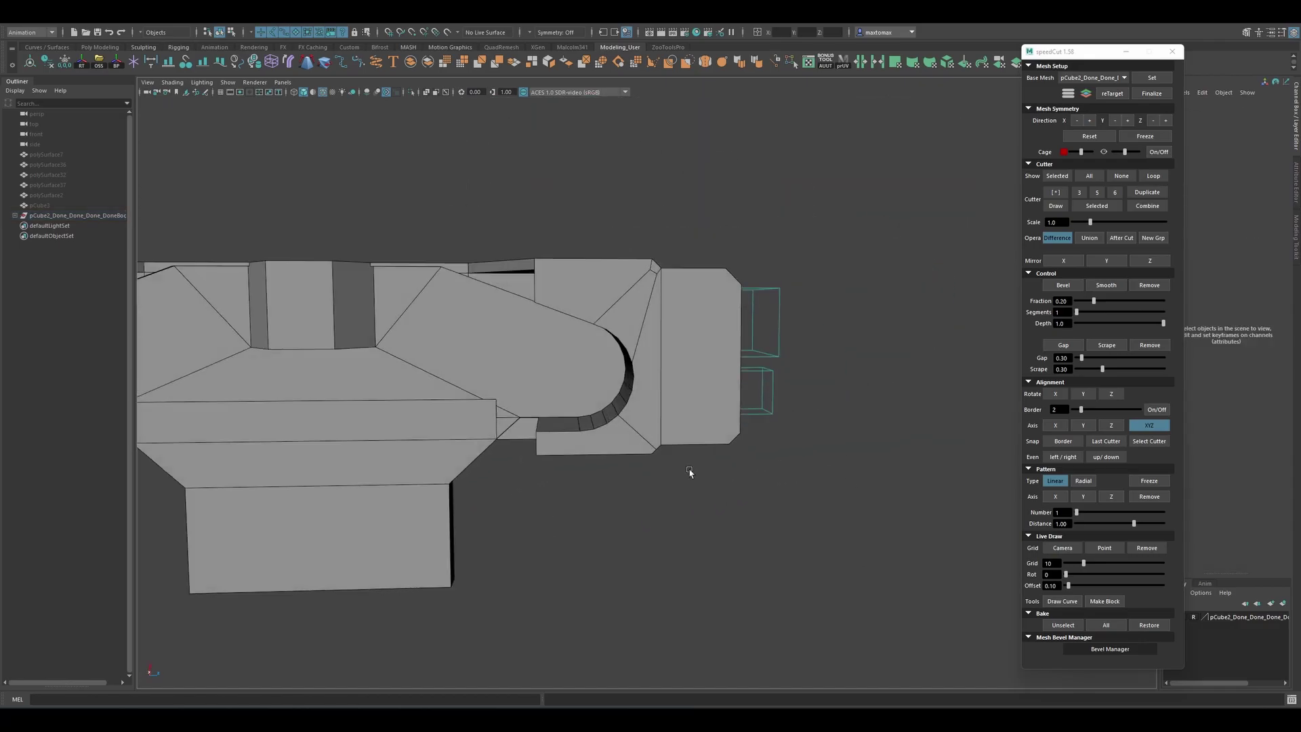
# Select the long strip cutter inside the rounded side slot and position it.
pyautogui.click(667, 390)
pyautogui.keyDown('alt'); pyautogui.moveTo(667, 391); pyautogui.dragTo(835, 431); pyautogui.keyUp('alt')
pyautogui.rightClick(835, 431)
pyautogui.click(369, 307)
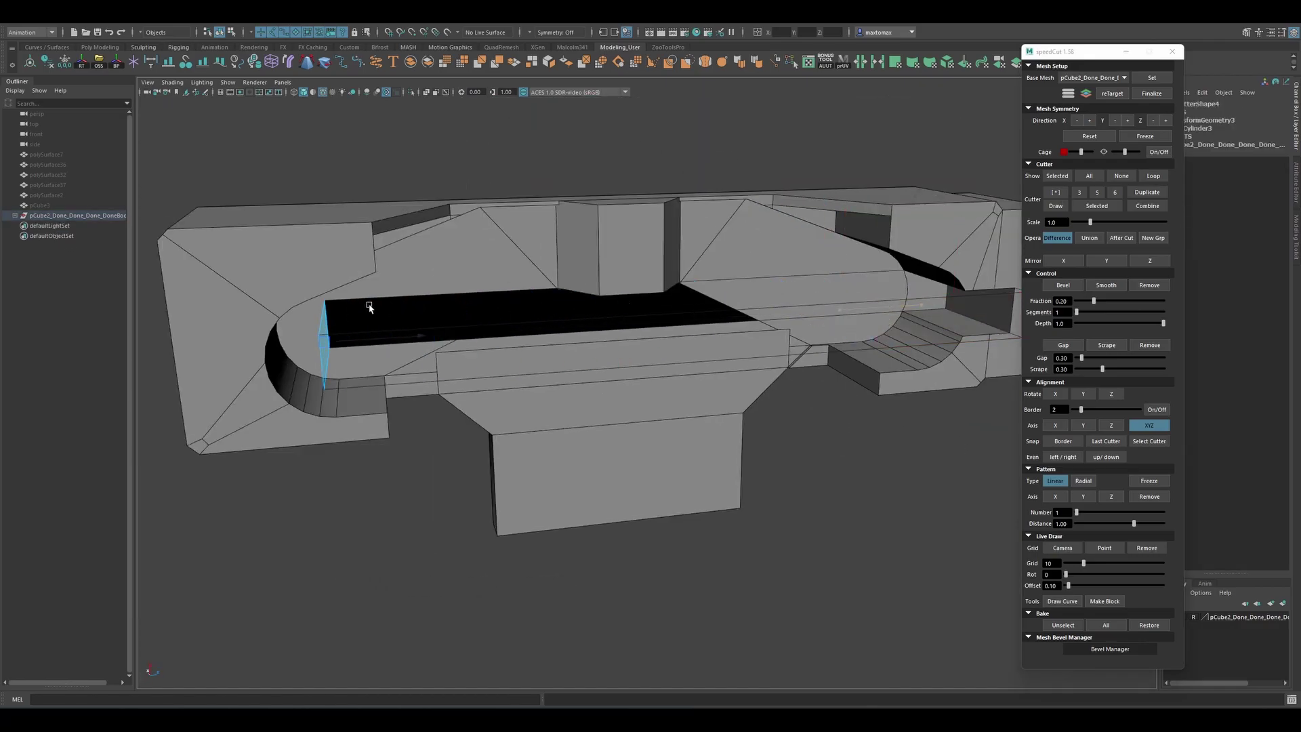
pyautogui.rightClick(726, 406)
pyautogui.moveTo(726, 406)
pyautogui.keyDown('alt'); pyautogui.mouseDown()
pyautogui.moveTo(596, 336)
pyautogui.moveTo(642, 461)
pyautogui.mouseUp(); pyautogui.keyUp('alt')
pyautogui.moveTo(411, 328)
pyautogui.keyDown('alt'); pyautogui.mouseDown()
pyautogui.moveTo(321, 375)
pyautogui.moveTo(456, 321)
pyautogui.mouseUp(); pyautogui.keyUp('alt')
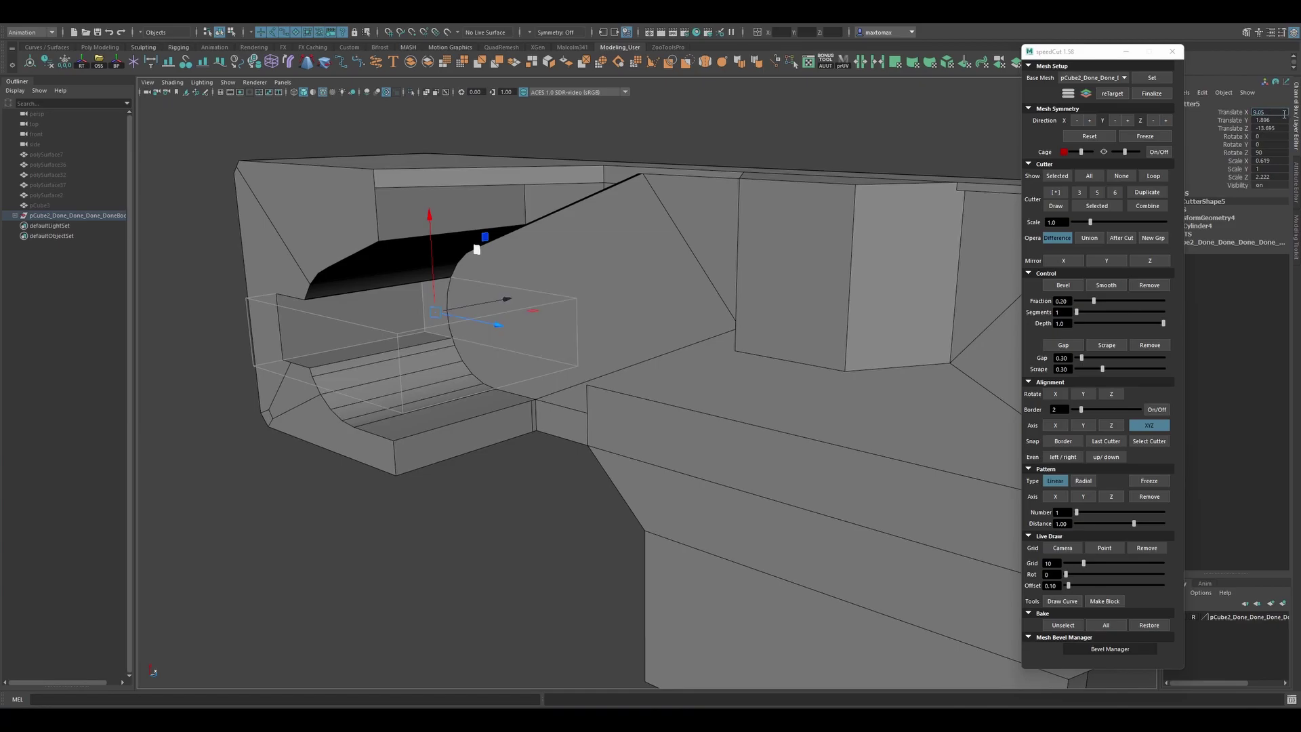
pyautogui.moveTo(813, 440)
pyautogui.keyDown('alt'); pyautogui.mouseDown()
pyautogui.moveTo(644, 494)
pyautogui.moveTo(732, 486)
pyautogui.moveTo(479, 500)
pyautogui.moveTo(677, 407)
pyautogui.mouseUp(); pyautogui.keyUp('alt')
# Round the slot edges with a bevel of 4 segments at 0.13 fraction.
pyautogui.click(1063, 284)
pyautogui.moveTo(999, 289)
pyautogui.keyDown('alt'); pyautogui.mouseDown()
pyautogui.moveTo(705, 386)
pyautogui.moveTo(819, 434)
pyautogui.moveTo(698, 433)
pyautogui.mouseUp(); pyautogui.keyUp('alt')
pyautogui.keyDown('shift'); pyautogui.moveTo(698, 434); pyautogui.dragTo(842, 309, button='right'); pyautogui.keyUp('shift')
pyautogui.moveTo(820, 296)
pyautogui.keyDown('alt'); pyautogui.mouseDown()
pyautogui.moveTo(633, 566)
pyautogui.moveTo(701, 448)
pyautogui.mouseUp(); pyautogui.keyUp('alt')
pyautogui.moveTo(474, 515)
pyautogui.keyDown('alt'); pyautogui.mouseDown()
pyautogui.moveTo(688, 535)
pyautogui.moveTo(964, 525)
pyautogui.moveTo(615, 464)
pyautogui.moveTo(790, 334)
pyautogui.mouseUp(); pyautogui.keyUp('alt')
# Add a thin side box cutter and array it Linear: 5 slots, distance -2.01.
pyautogui.click(615, 464)
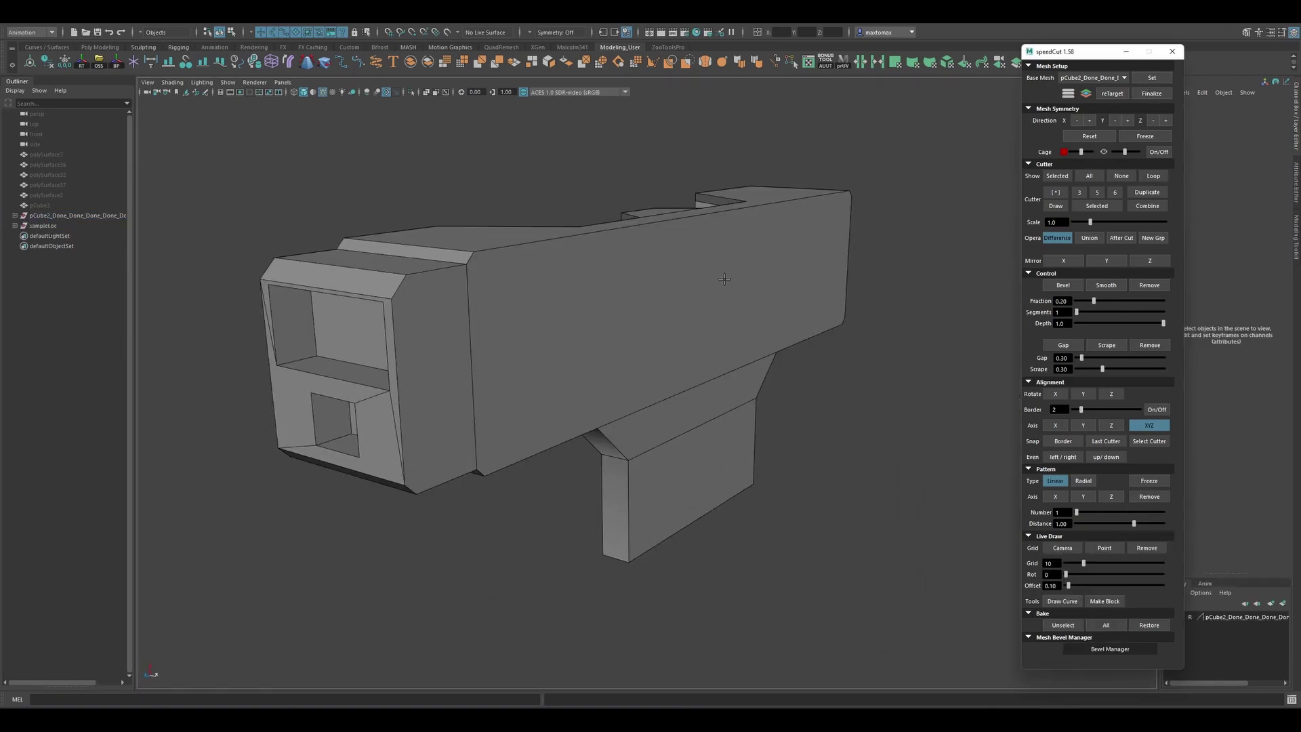
pyautogui.scroll(5, 610, 352)
pyautogui.click(500, 427)
pyautogui.scroll(-10, 528, 428)
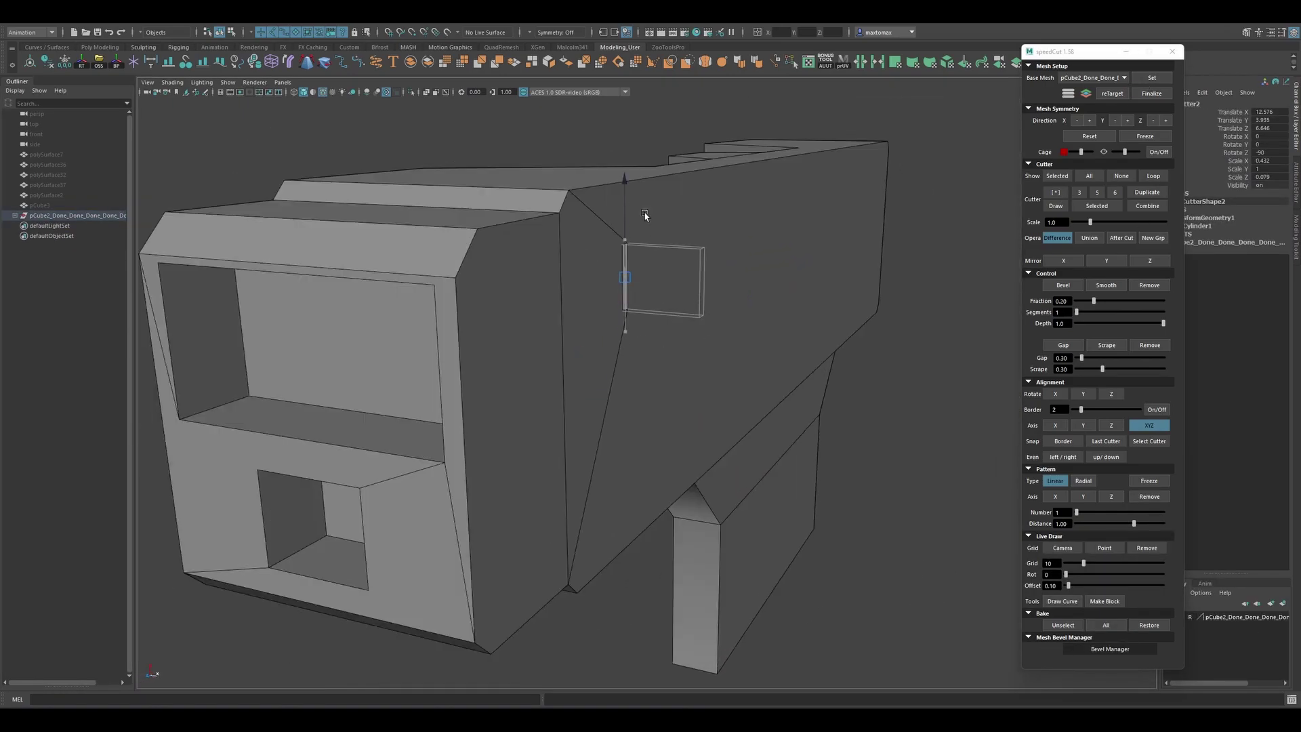
pyautogui.scroll(10, 456, 383)
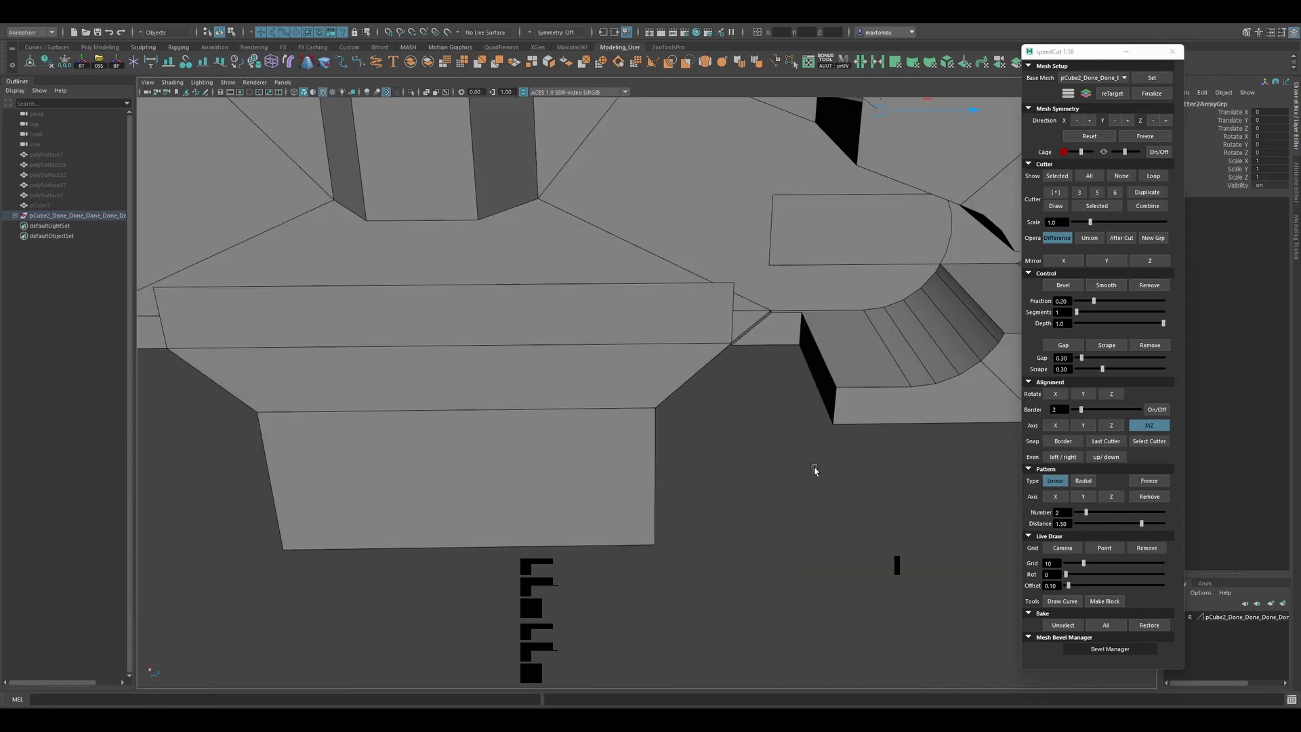
pyautogui.moveTo(1119, 524)
pyautogui.mouseDown()
pyautogui.moveTo(1157, 524)
pyautogui.moveTo(1090, 523)
pyautogui.mouseUp()
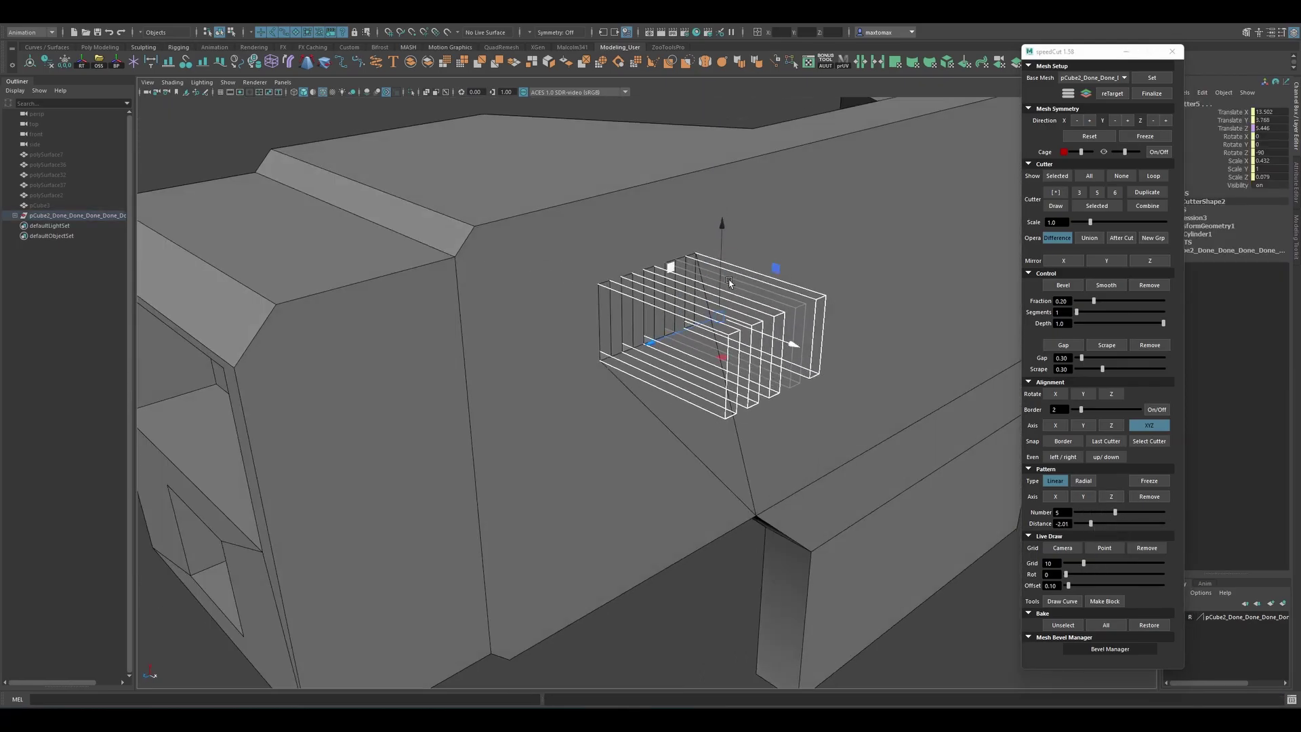
# Duplicate the vent cutter array and move the copy below the first row.
pyautogui.hotkey('ctrl', 'z')
pyautogui.click(636, 362)
pyautogui.press('f')
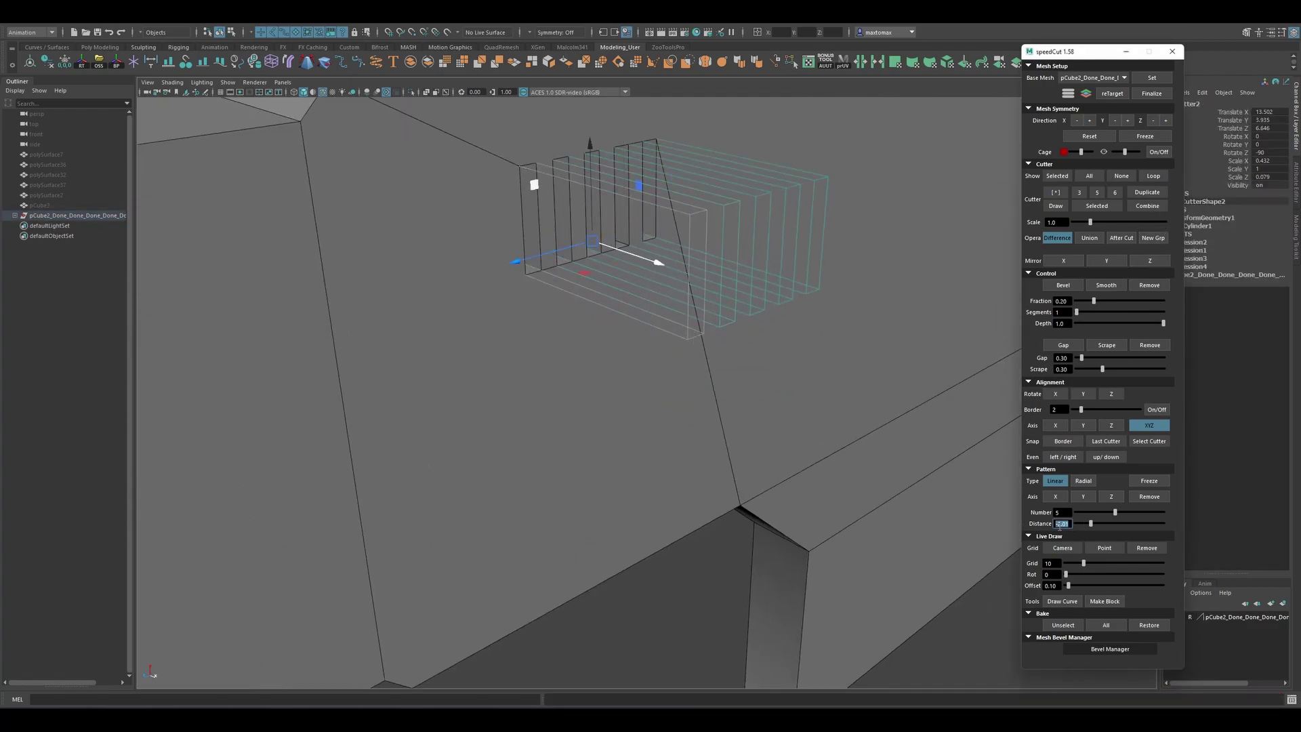
pyautogui.click(1156, 198)
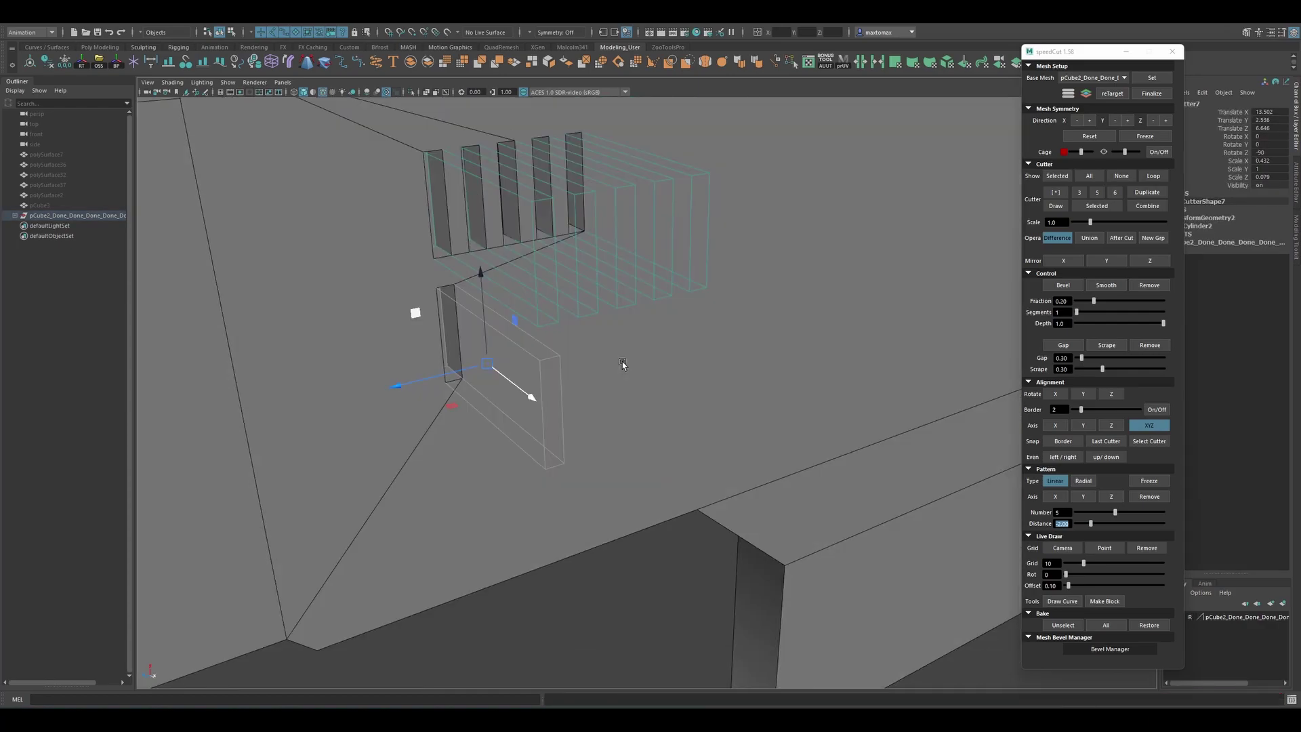
pyautogui.keyDown('alt'); pyautogui.moveTo(703, 369); pyautogui.dragTo(618, 365); pyautogui.keyUp('alt')
pyautogui.moveTo(1126, 515); pyautogui.dragTo(1116, 522)
pyautogui.click(583, 450)
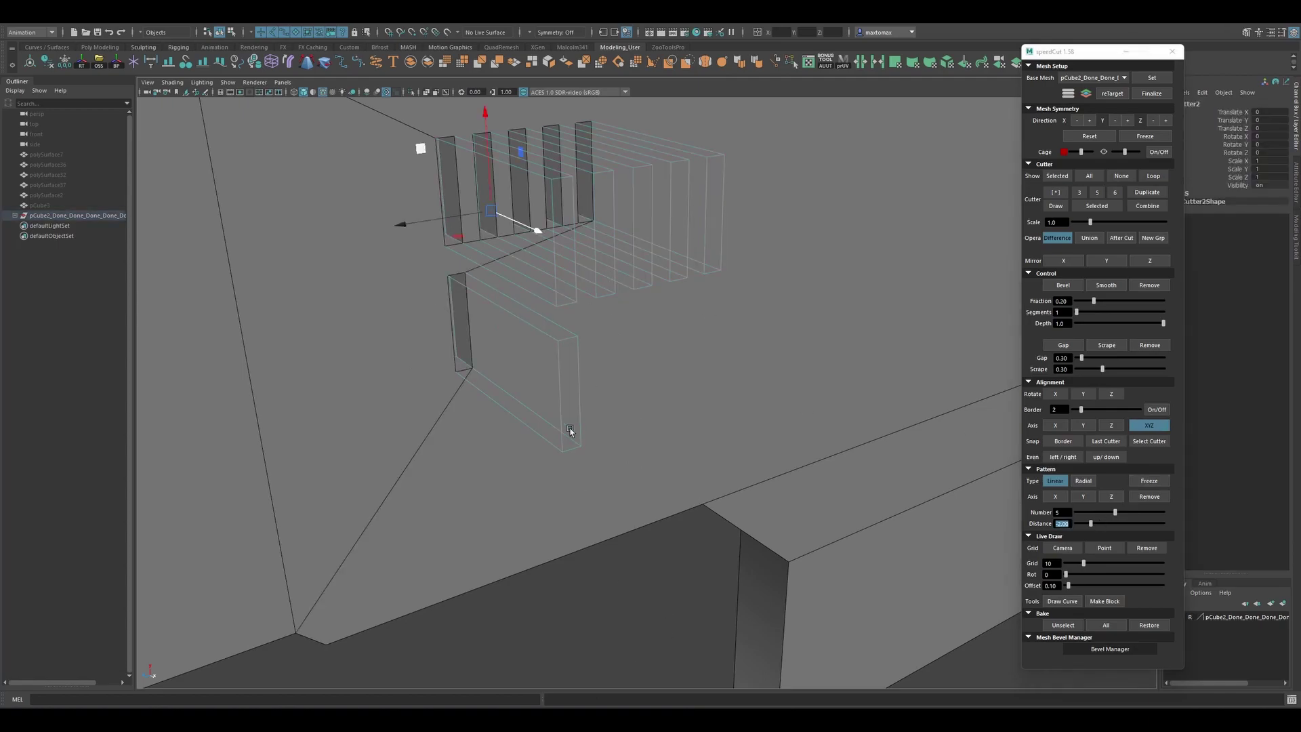
pyautogui.hotkey('ctrl', 'z')
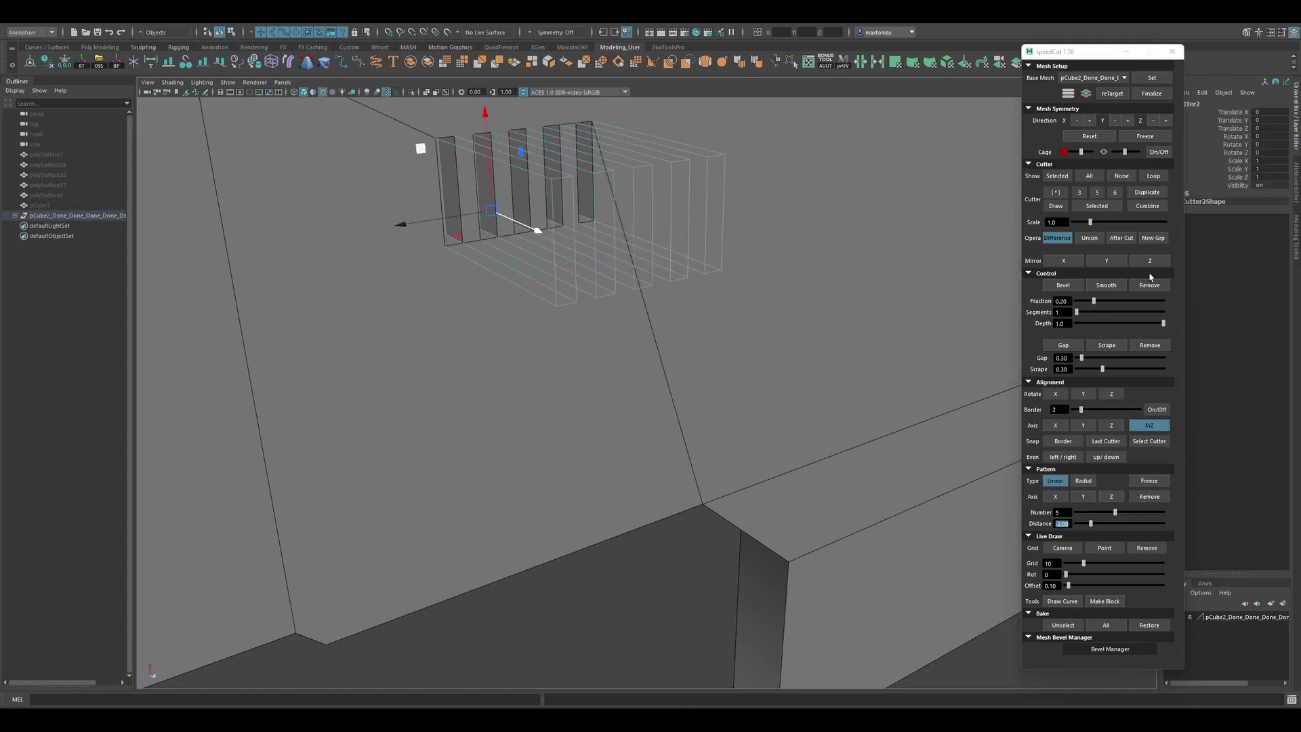
# Slide the other copied cutter array toward the rear of the body.
pyautogui.scroll(-5, 671, 541)
pyautogui.scroll(5, 665, 487)
pyautogui.moveTo(664, 488)
pyautogui.keyDown('alt'); pyautogui.mouseDown()
pyautogui.moveTo(572, 564)
pyautogui.moveTo(652, 431)
pyautogui.mouseUp(); pyautogui.keyUp('alt')
pyautogui.click(651, 430)
pyautogui.scroll(-4, 652, 431)
pyautogui.scroll(-3, 590, 474)
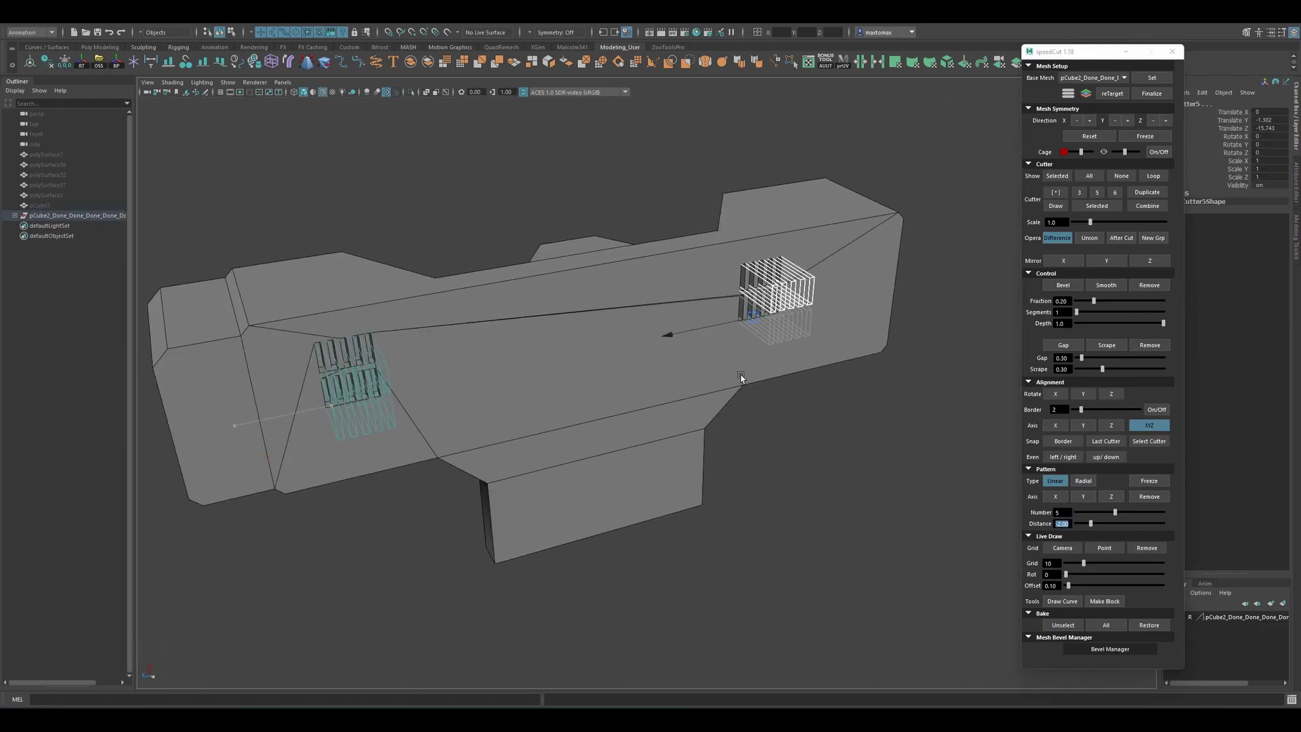
pyautogui.scroll(4, 720, 511)
pyautogui.moveTo(375, 345); pyautogui.dragTo(670, 399, button='middle')
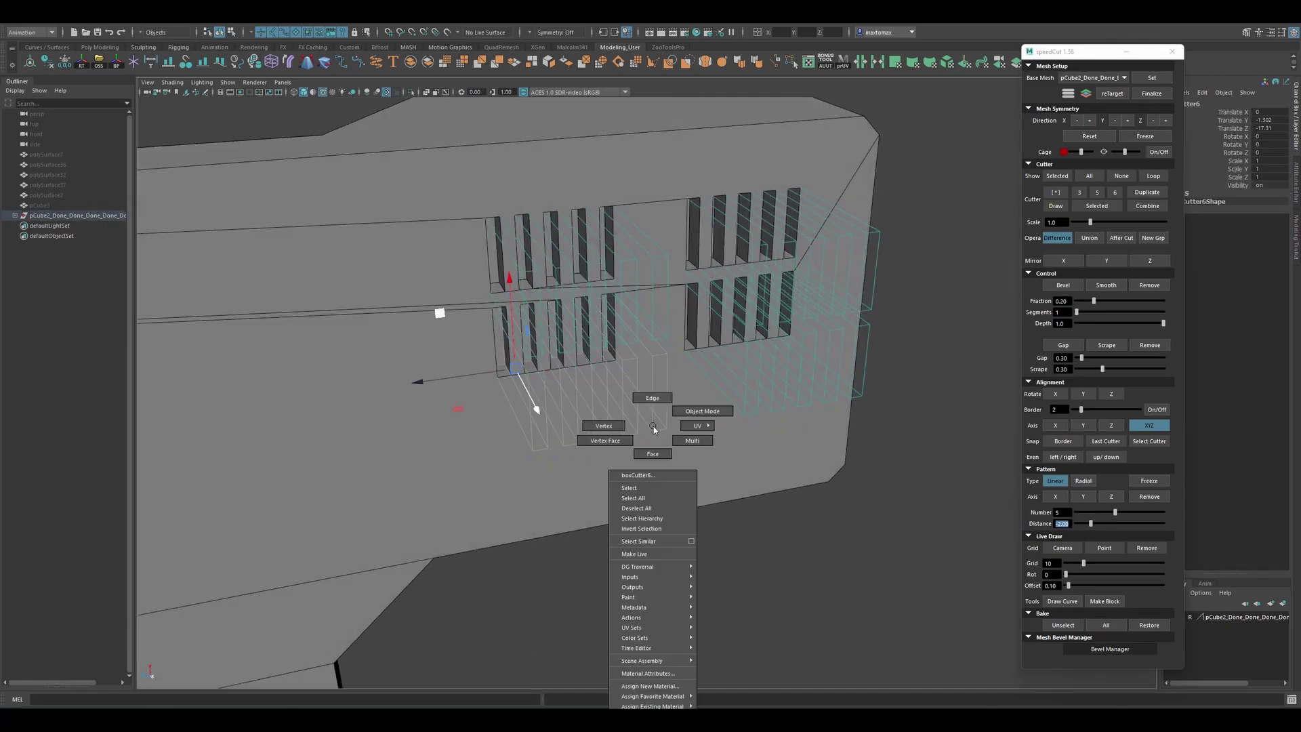
# Bevel the stacked slot cutters' edges (Fraction 0.37, Segments 2).
pyautogui.moveTo(653, 306); pyautogui.dragTo(650, 325, button='right')
pyautogui.click(532, 373)
pyautogui.moveTo(533, 372)
pyautogui.keyDown('alt'); pyautogui.mouseDown()
pyautogui.moveTo(381, 502)
pyautogui.moveTo(425, 483)
pyautogui.mouseUp(); pyautogui.keyUp('alt')
pyautogui.press('f')
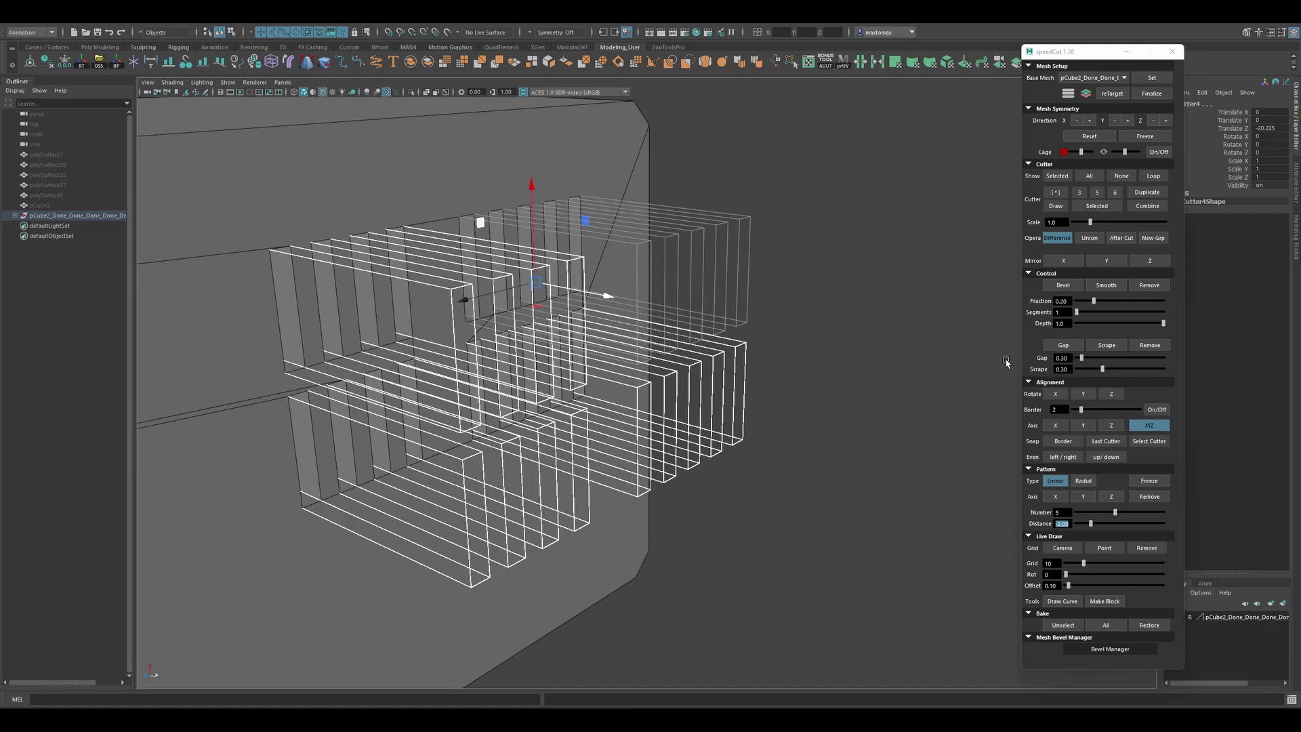
pyautogui.moveTo(876, 384)
pyautogui.keyDown('alt'); pyautogui.mouseDown()
pyautogui.moveTo(705, 473)
pyautogui.moveTo(604, 497)
pyautogui.mouseUp(); pyautogui.keyUp('alt')
pyautogui.hotkey('ctrl', 'b')
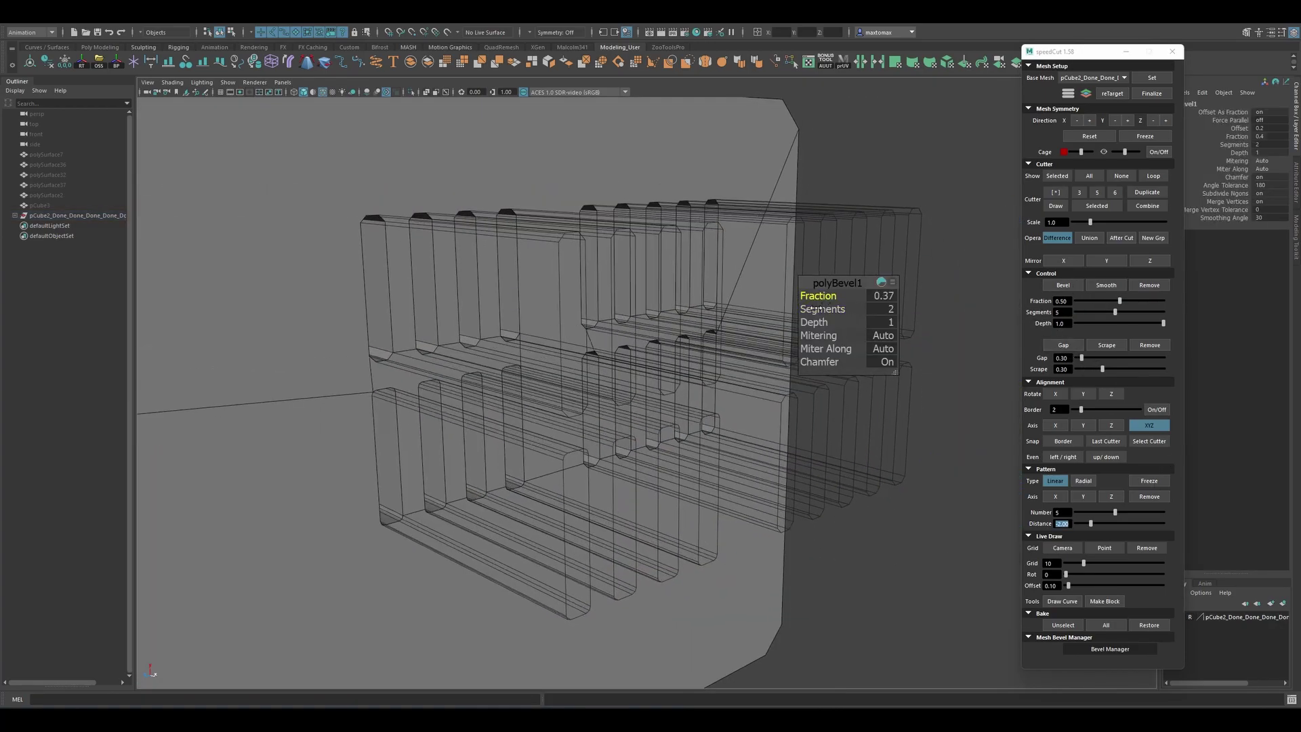
# Close the bevel editor and select the box cutter for the side face.
pyautogui.click(918, 451)
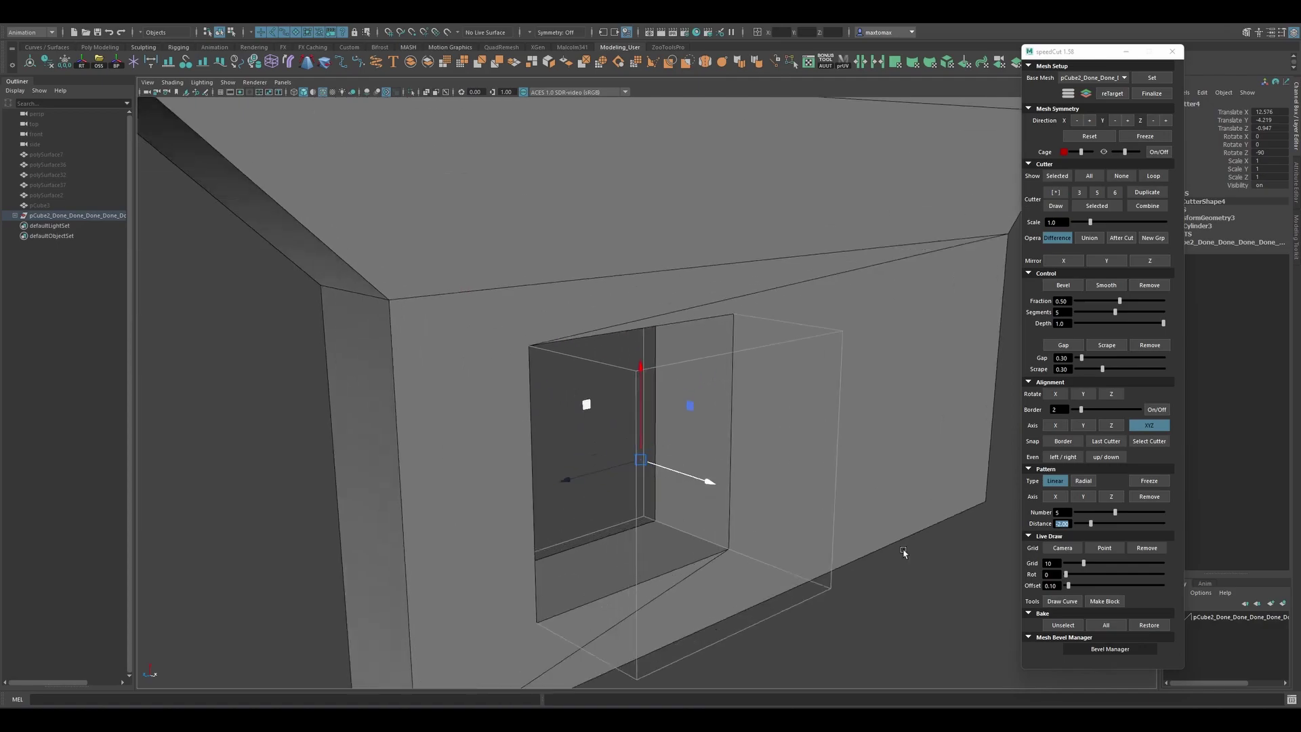
# Shrink the cutter, bevel it round (Fraction 1, Segments 4), and space the row at -2.25.
pyautogui.moveTo(622, 370); pyautogui.dragTo(432, 371, button='middle')
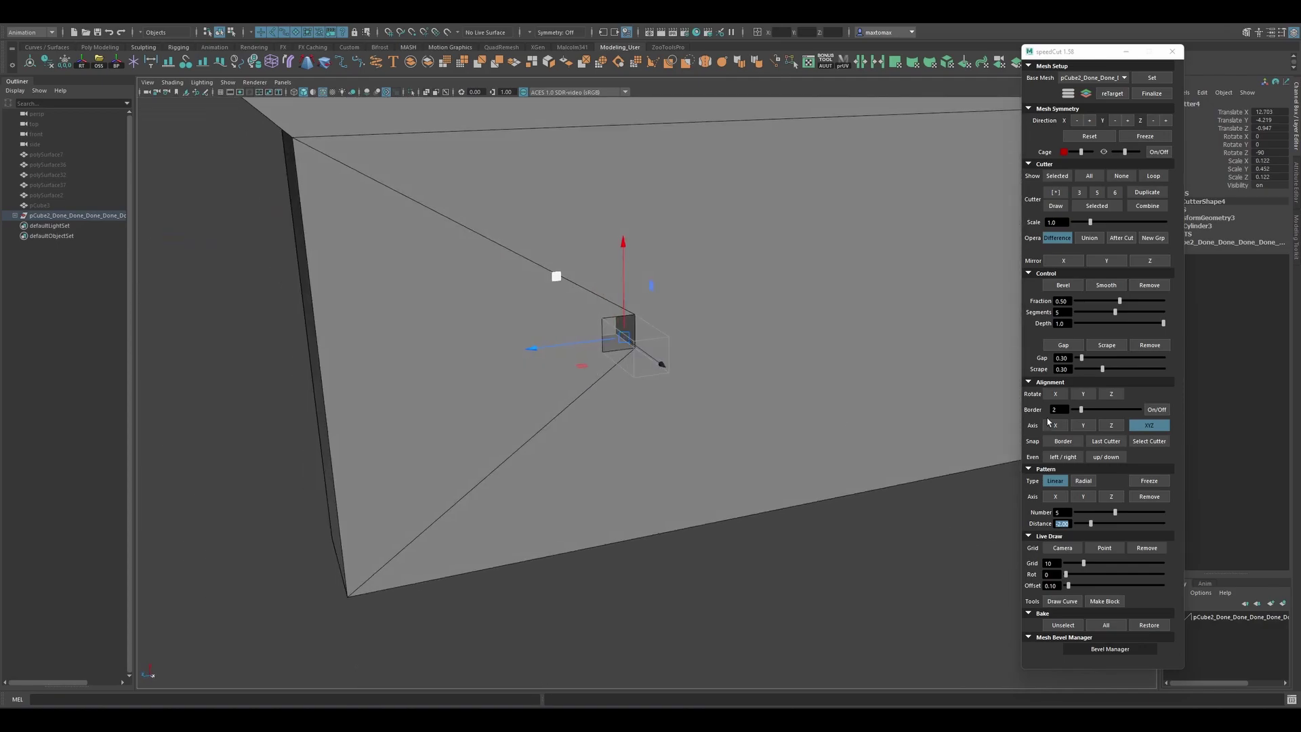
pyautogui.click(1063, 285)
pyautogui.moveTo(1119, 301); pyautogui.dragTo(1129, 308)
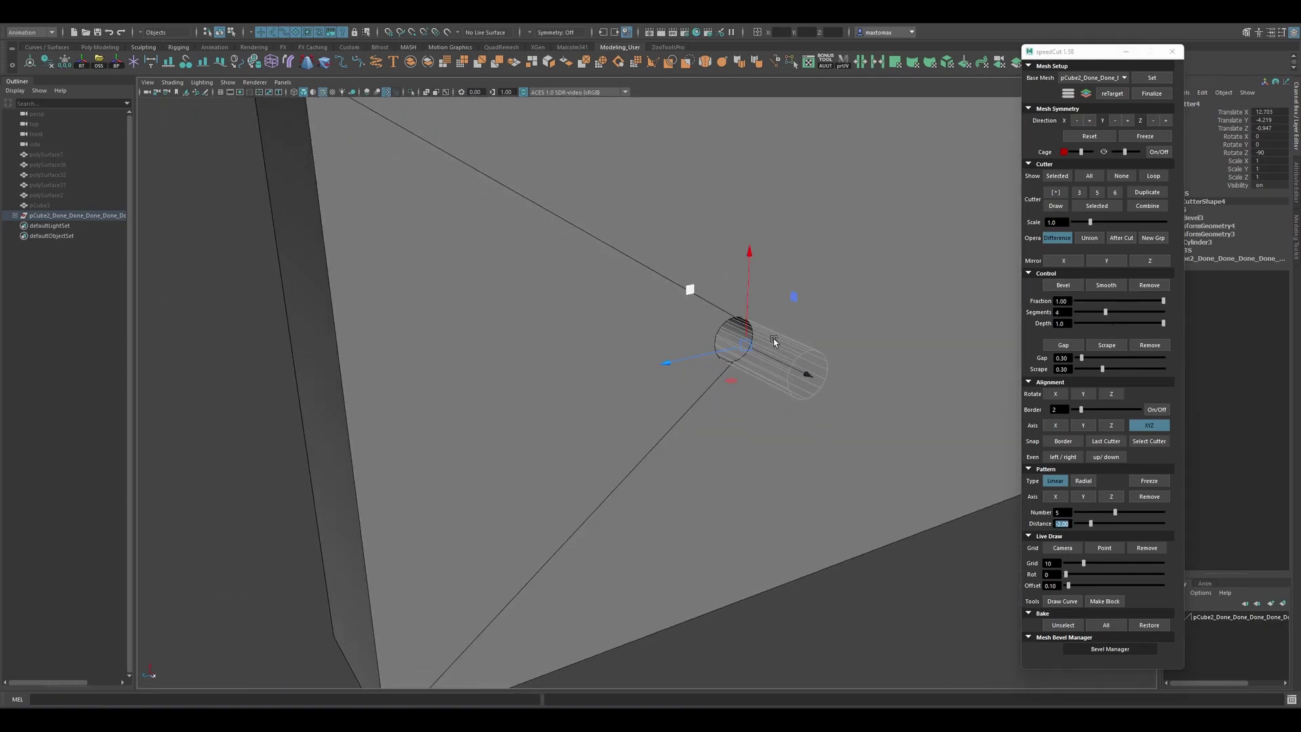
pyautogui.keyDown('alt'); pyautogui.moveTo(745, 339); pyautogui.dragTo(452, 301); pyautogui.keyUp('alt')
pyautogui.write('1.5')
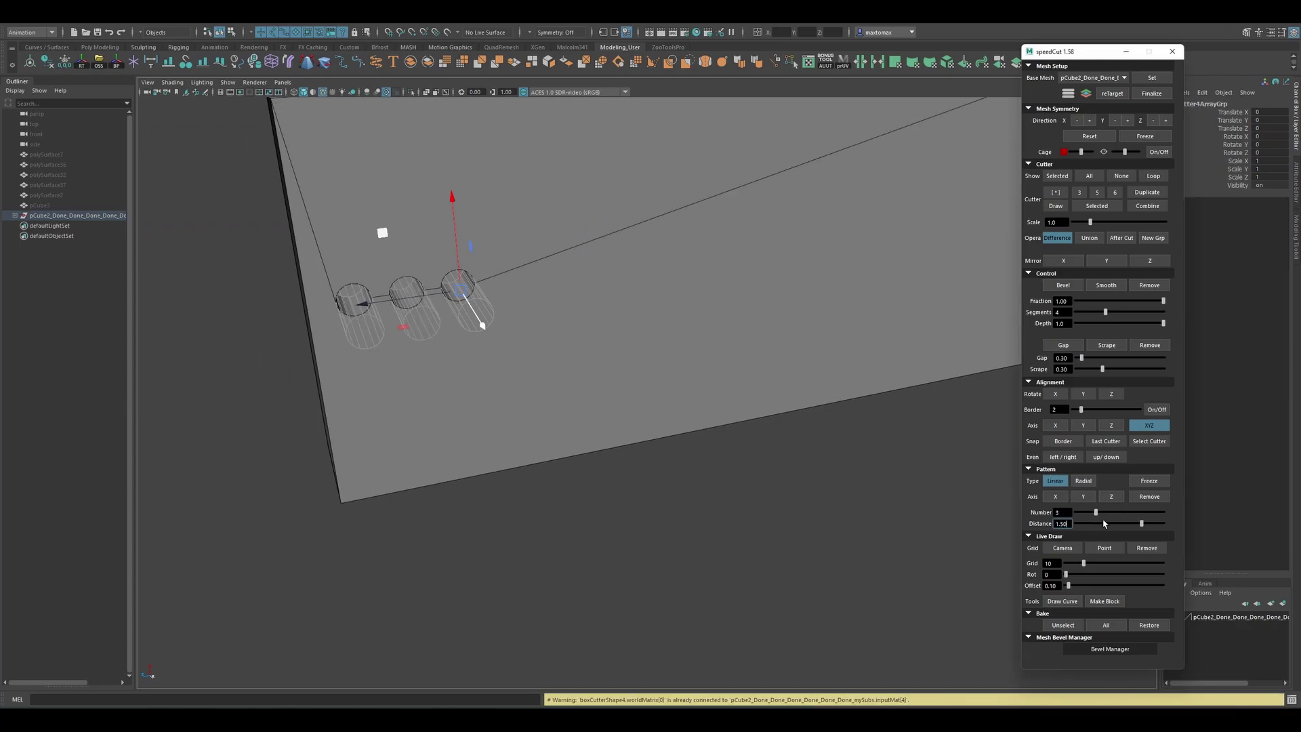
pyautogui.write('-2.25')
pyautogui.press('Return')
# Duplicate the round hole row and offset the copy to stagger it on the grip.
pyautogui.keyDown('alt'); pyautogui.moveTo(512, 311); pyautogui.dragTo(585, 452); pyautogui.keyUp('alt')
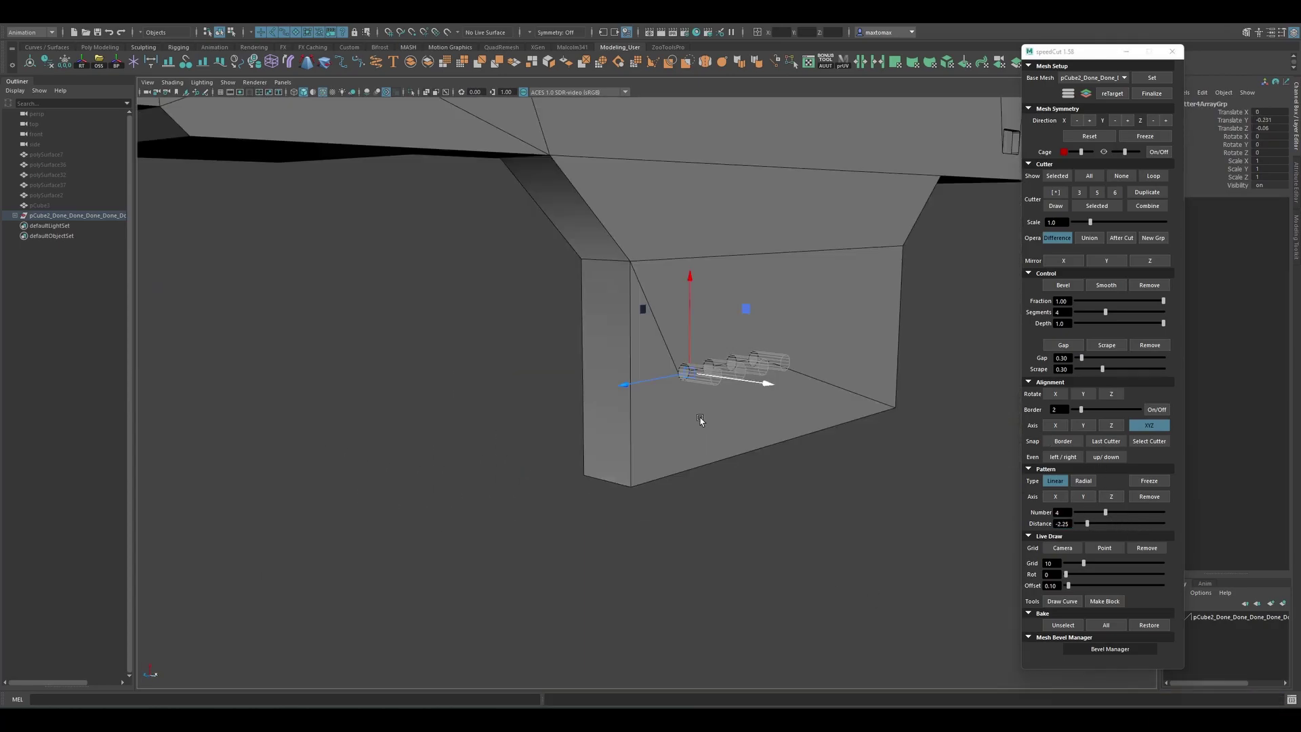
pyautogui.keyDown('alt'); pyautogui.moveTo(837, 602); pyautogui.dragTo(948, 475); pyautogui.keyUp('alt')
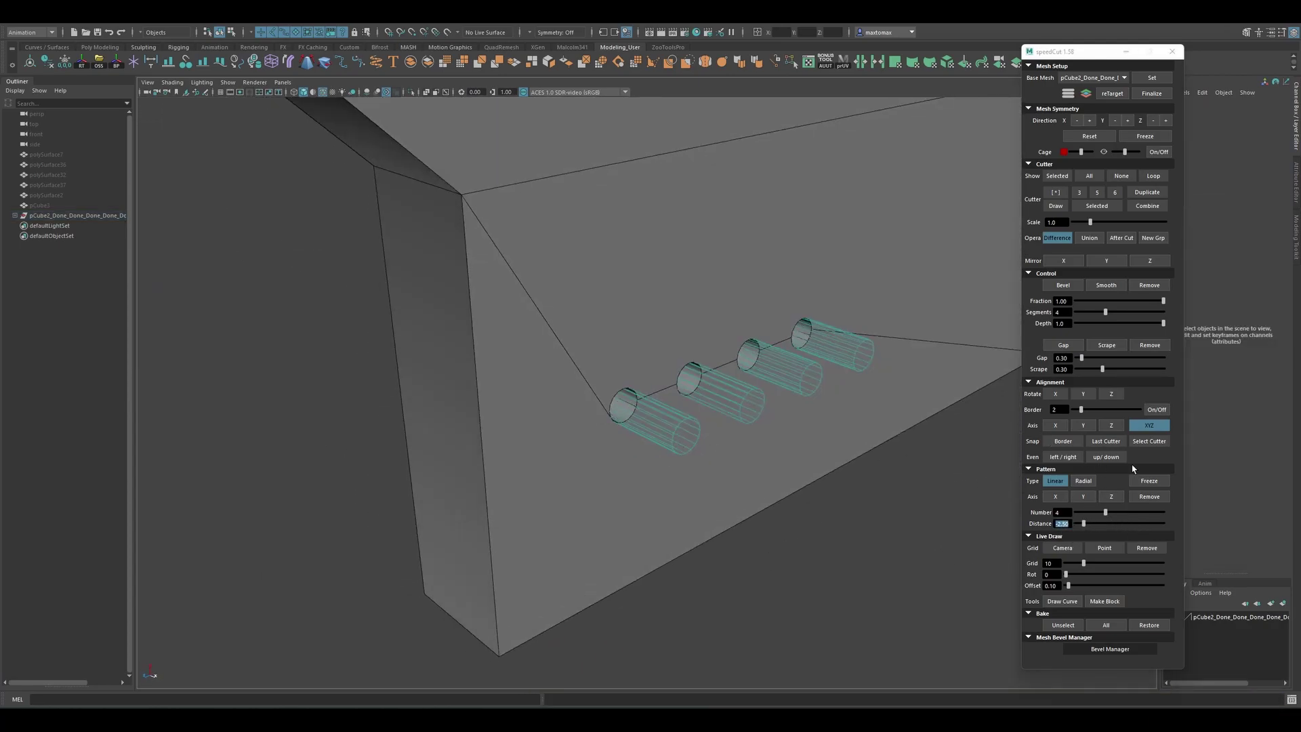
pyautogui.keyDown('alt'); pyautogui.moveTo(642, 372); pyautogui.dragTo(475, 272); pyautogui.keyUp('alt')
pyautogui.moveTo(843, 436); pyautogui.dragTo(833, 551, button='right')
pyautogui.keyDown('alt'); pyautogui.moveTo(599, 213); pyautogui.dragTo(594, 396); pyautogui.keyUp('alt')
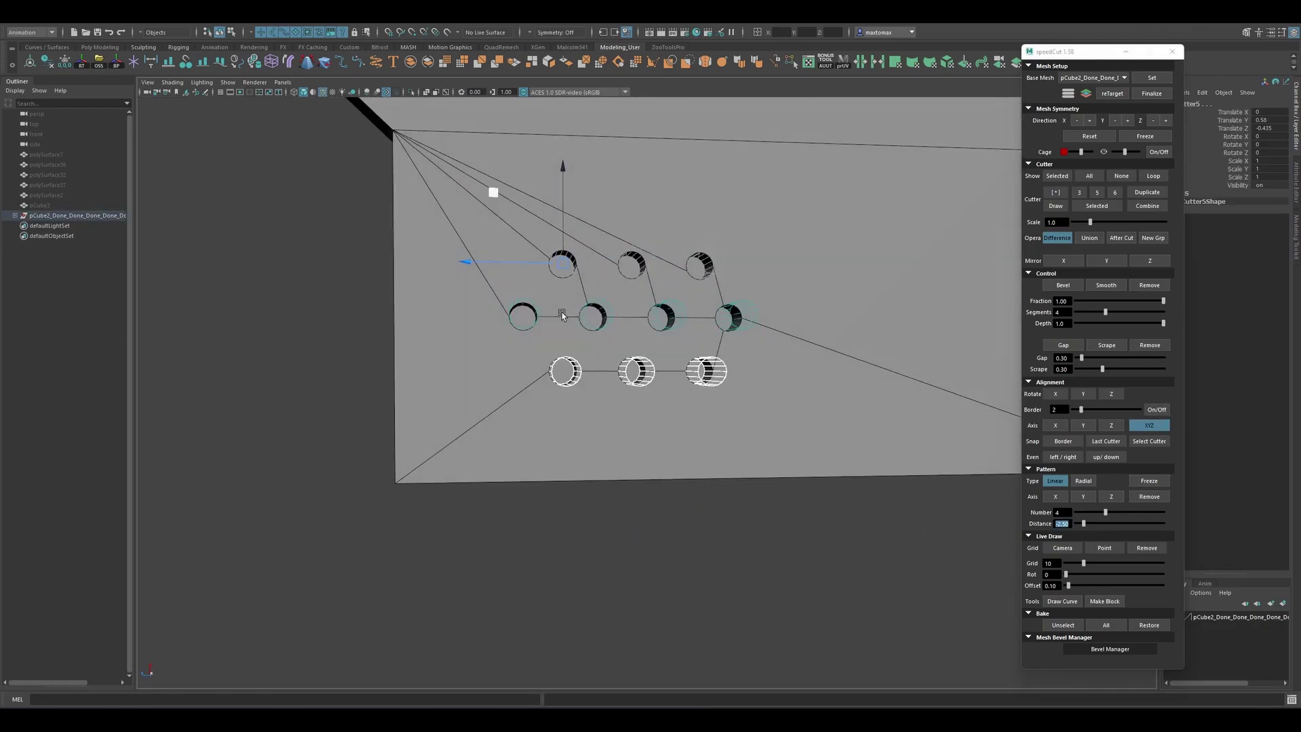
pyautogui.scroll(-5, 799, 618)
pyautogui.scroll(-3, 721, 618)
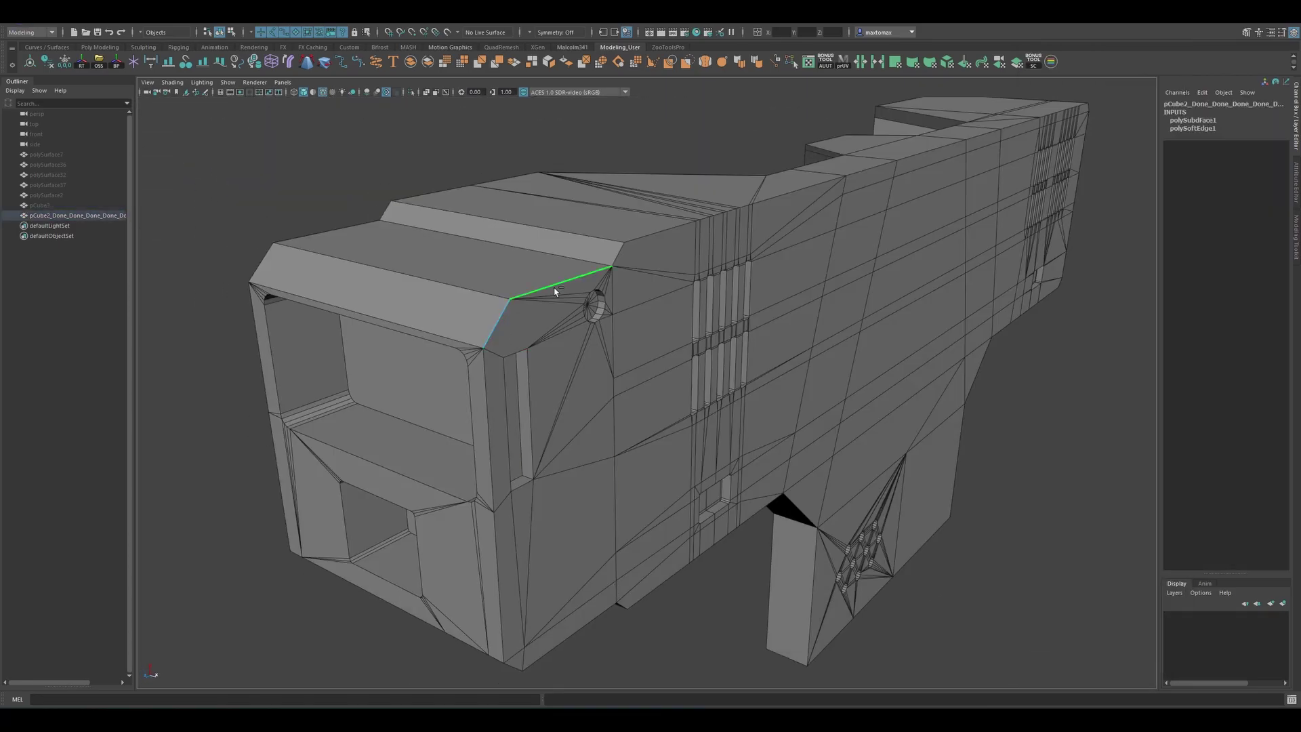
# In vertex mode, join two stray vent-surface vertices with a new edge.
pyautogui.press('f')
pyautogui.keyDown('alt'); pyautogui.moveTo(542, 370); pyautogui.dragTo(599, 372); pyautogui.keyUp('alt')
pyautogui.press('F9')
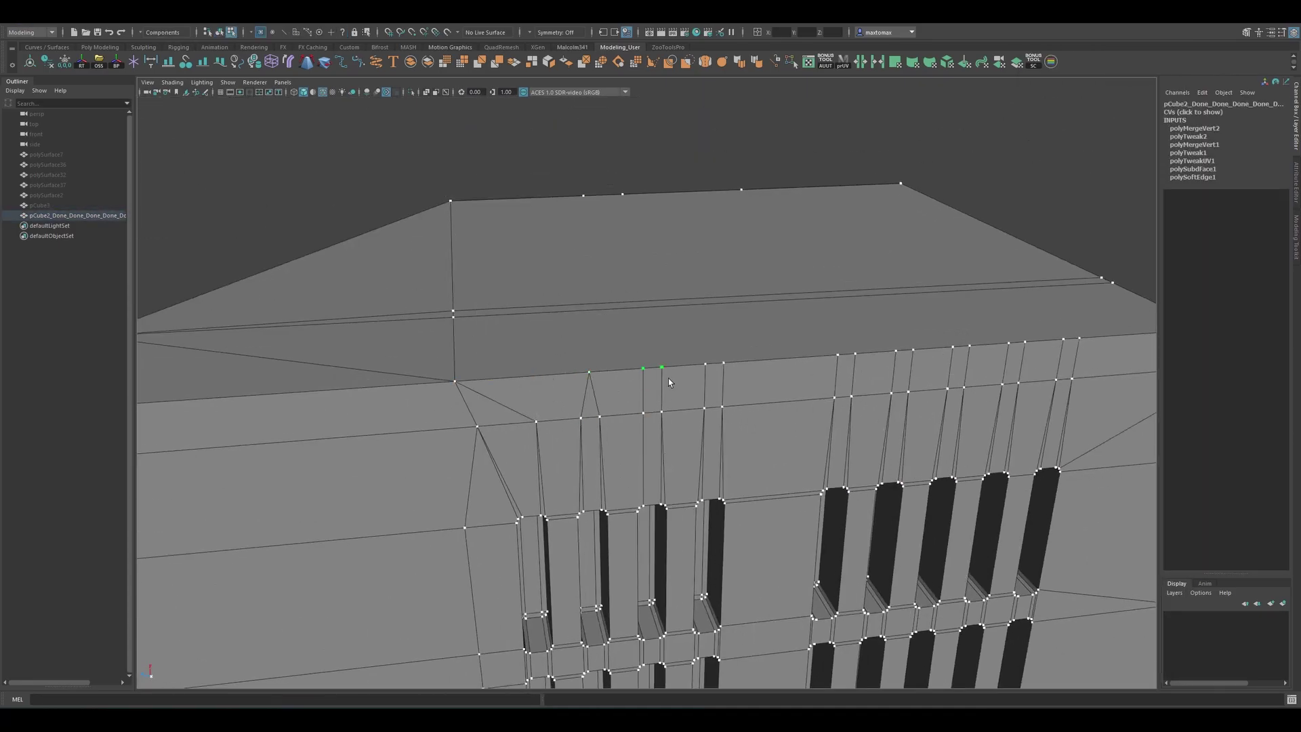
pyautogui.keyDown('alt'); pyautogui.moveTo(978, 366); pyautogui.dragTo(896, 311); pyautogui.keyUp('alt')
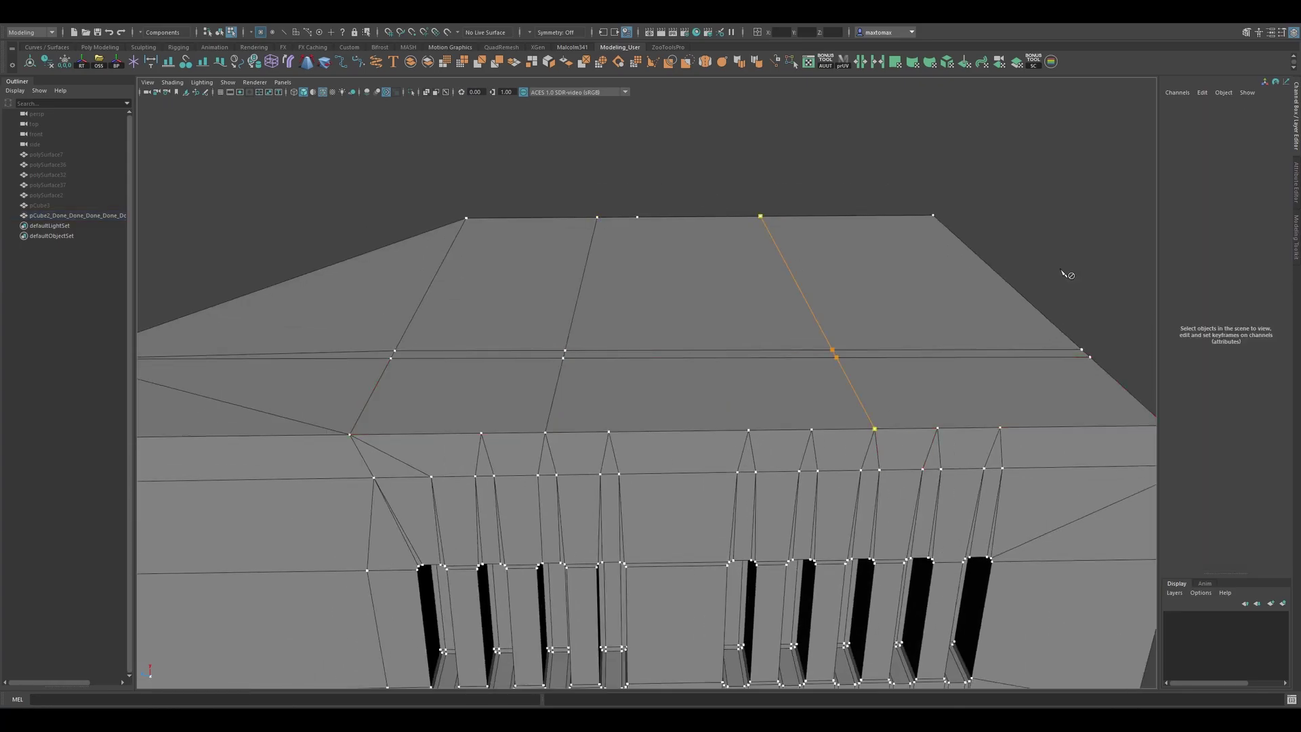
pyautogui.scroll(-5, 1067, 275)
pyautogui.scroll(5, 705, 234)
pyautogui.moveTo(687, 209); pyautogui.dragTo(703, 231)
pyautogui.press('Return')
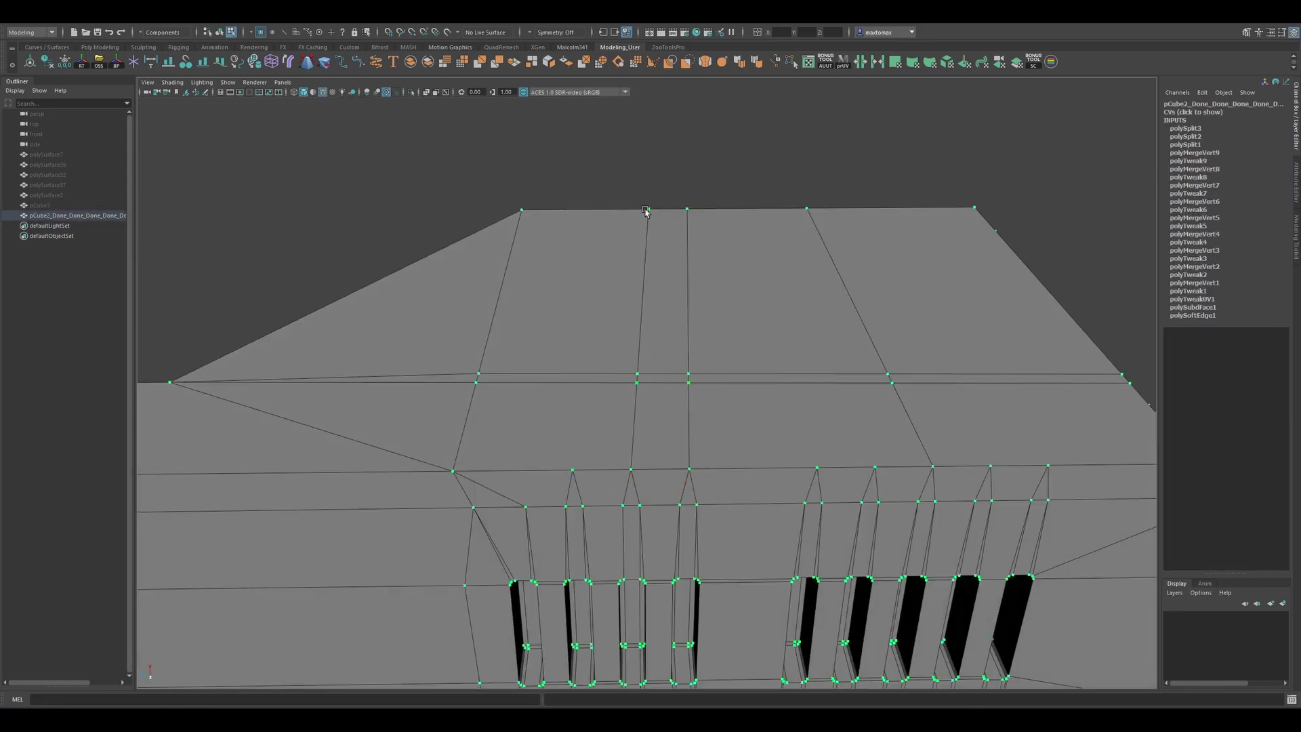
# Connect more stray vertices across the top surface around the vents.
pyautogui.keyDown('alt'); pyautogui.moveTo(605, 449); pyautogui.dragTo(635, 442); pyautogui.keyUp('alt')
pyautogui.moveTo(797, 452)
pyautogui.keyDown('alt'); pyautogui.mouseDown()
pyautogui.moveTo(678, 407)
pyautogui.moveTo(551, 446)
pyautogui.mouseUp(); pyautogui.keyUp('alt')
pyautogui.scroll(5, 678, 406)
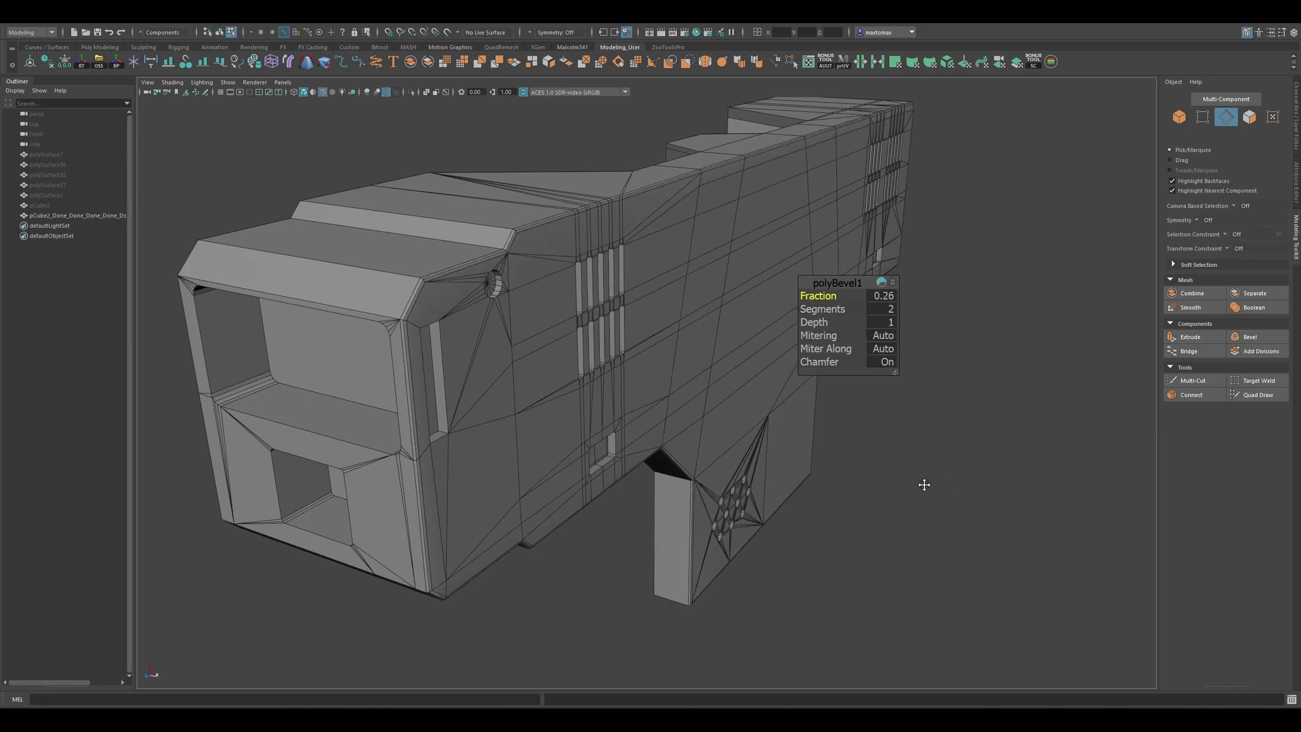
# Return to object mode and inspect the bevelled body from several angles.
pyautogui.keyDown('alt'); pyautogui.moveTo(947, 485); pyautogui.dragTo(889, 309); pyautogui.keyUp('alt')
pyautogui.press('F8')
pyautogui.keyDown('alt'); pyautogui.moveTo(961, 508); pyautogui.dragTo(653, 398); pyautogui.keyUp('alt')
pyautogui.moveTo(739, 261); pyautogui.dragTo(836, 535, button='right')
pyautogui.scroll(5, 987, 516)
# Undo back to the bevel and set Fraction 0.5, 1 segment, Uniform mitering along edges.
pyautogui.hotkey('ctrl', 'z')
pyautogui.hotkey('ctrl', 'z')
pyautogui.hotkey('ctrl', 'z')
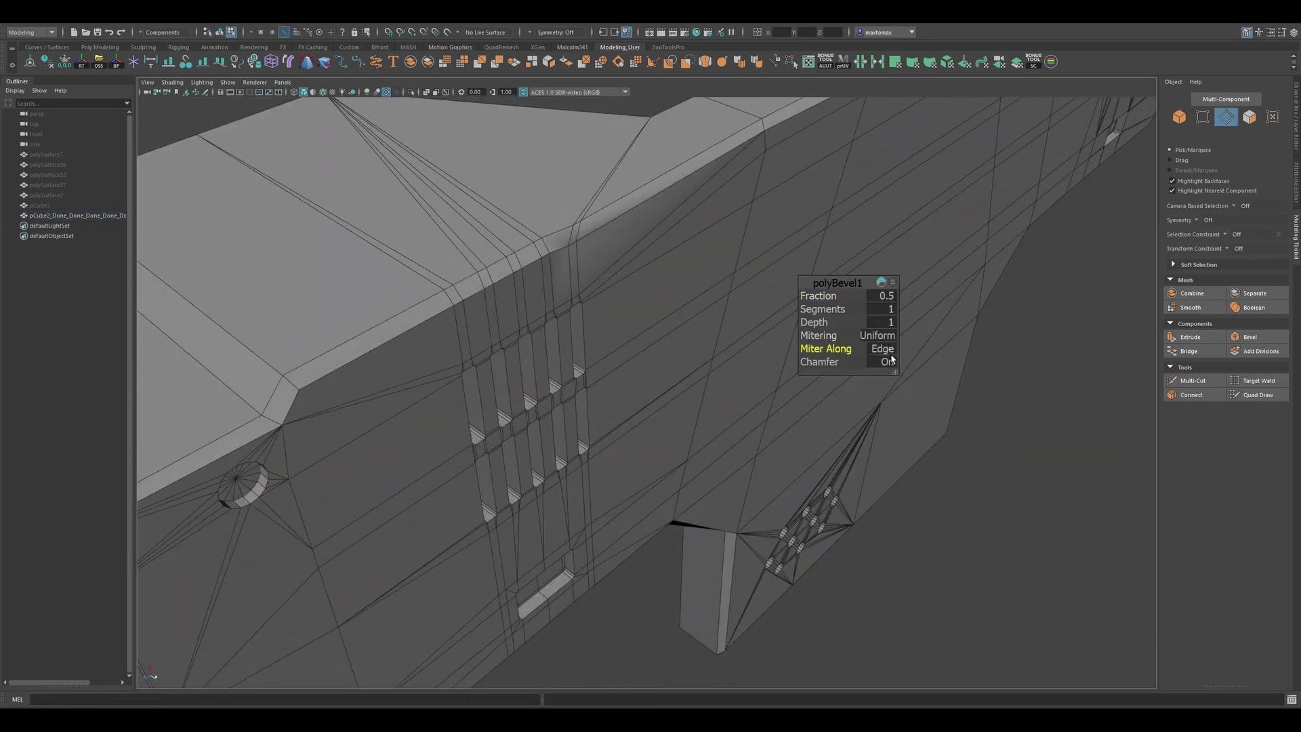
pyautogui.scroll(-3, 892, 359)
pyautogui.keyDown('alt'); pyautogui.moveTo(668, 313); pyautogui.dragTo(529, 277); pyautogui.keyUp('alt')
pyautogui.moveTo(529, 277); pyautogui.dragTo(549, 271, button='right')
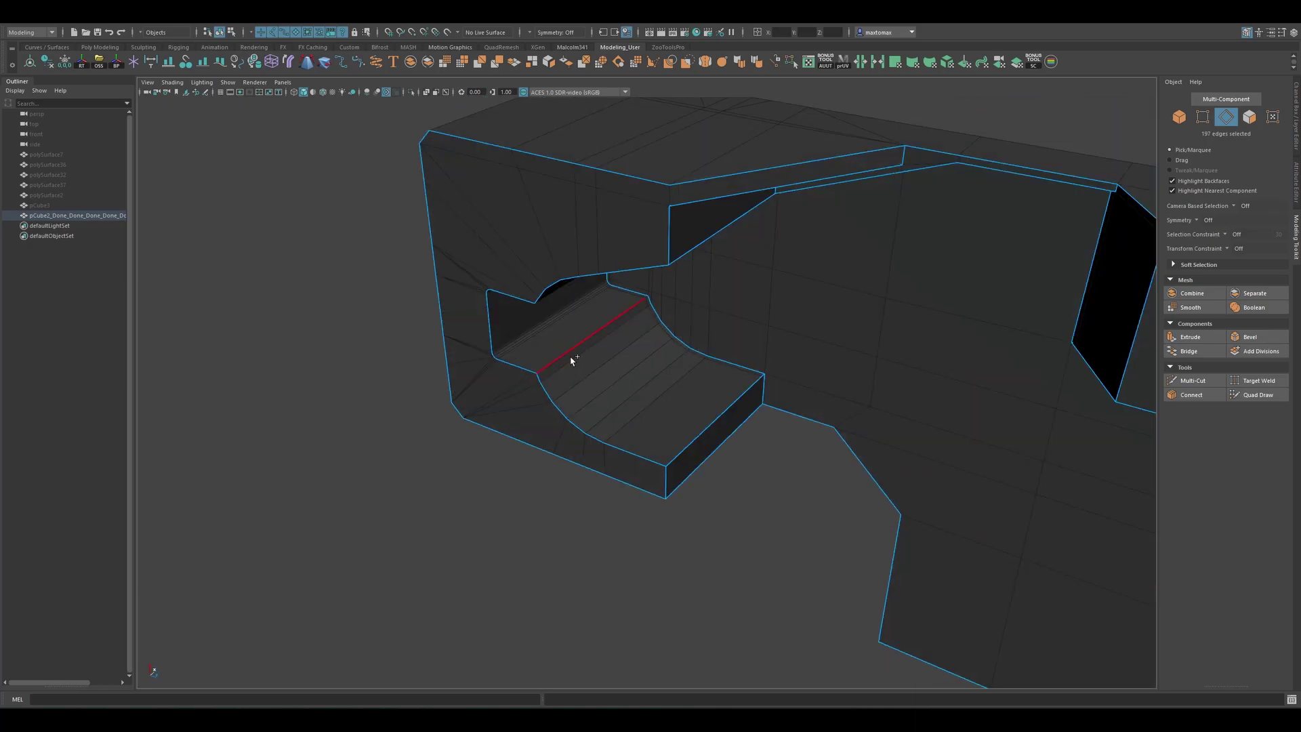
# View the model's underside and go to the Select menu's Select Border Edges.
pyautogui.moveTo(571, 360)
pyautogui.keyDown('alt'); pyautogui.mouseDown()
pyautogui.moveTo(566, 450)
pyautogui.moveTo(715, 346)
pyautogui.moveTo(787, 370)
pyautogui.moveTo(763, 332)
pyautogui.mouseUp(); pyautogui.keyUp('alt')
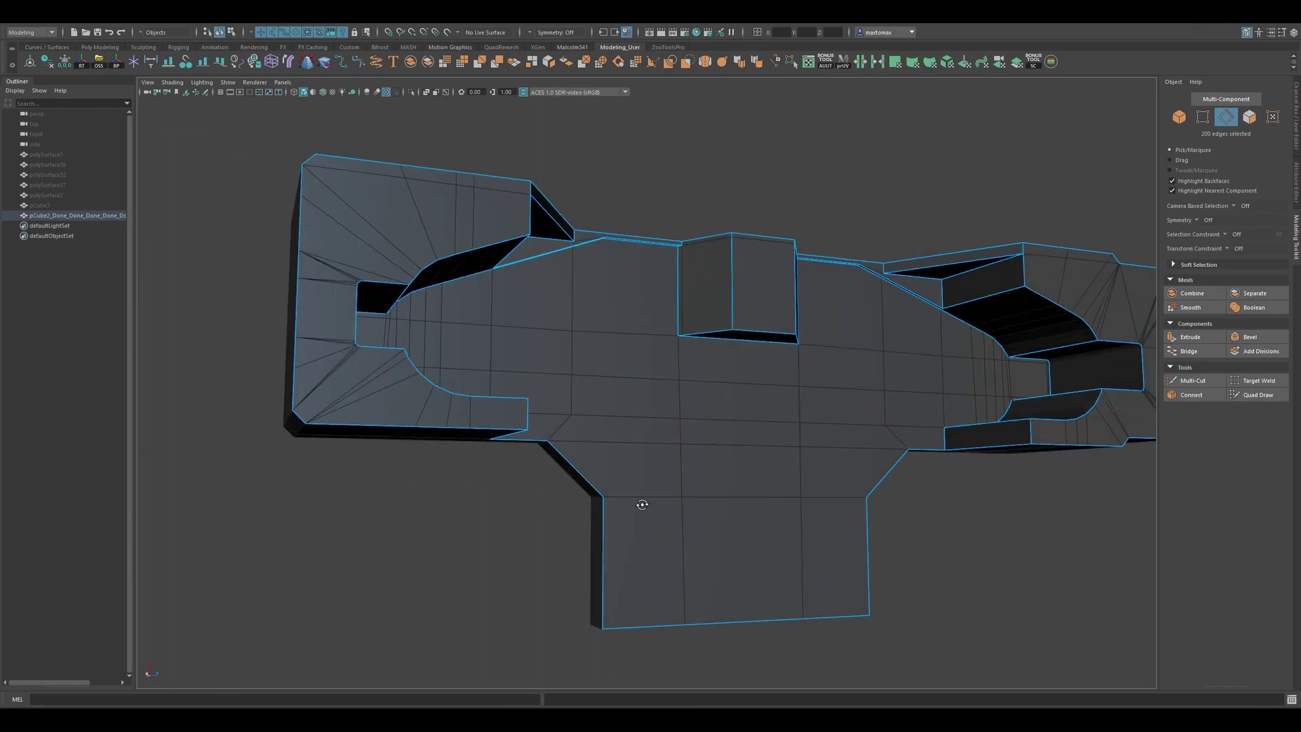
pyautogui.click(90, 23)
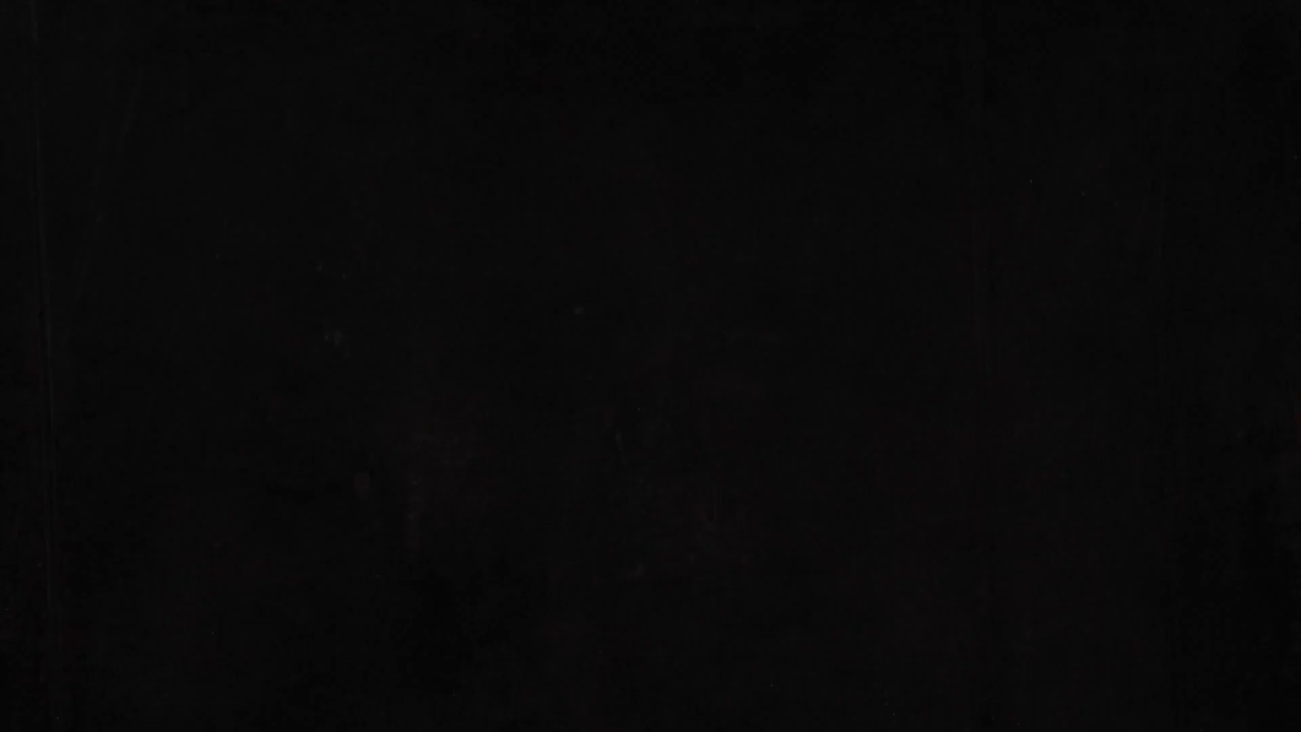